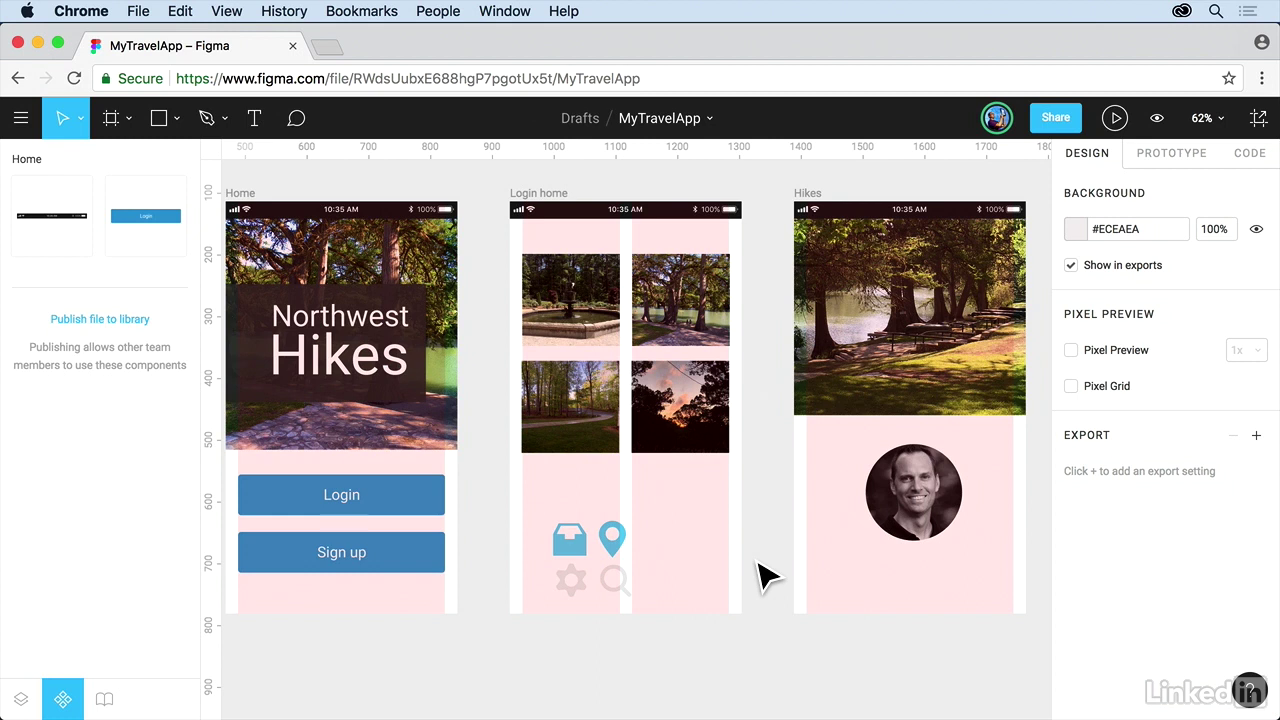
- Show the Layers list of the MyTravelApp screens instead of the component library
{"action": "left_click", "coordinate": [21, 699]}
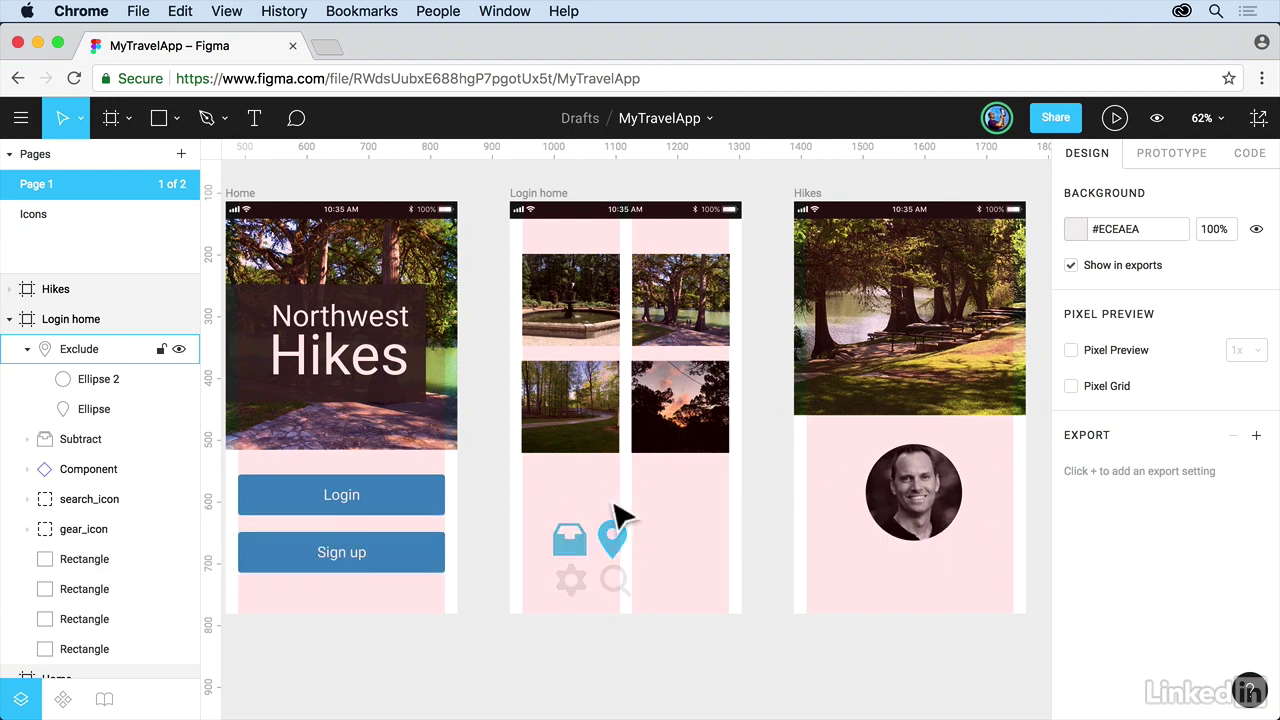
{"action": "left_click", "coordinate": [567, 286]}
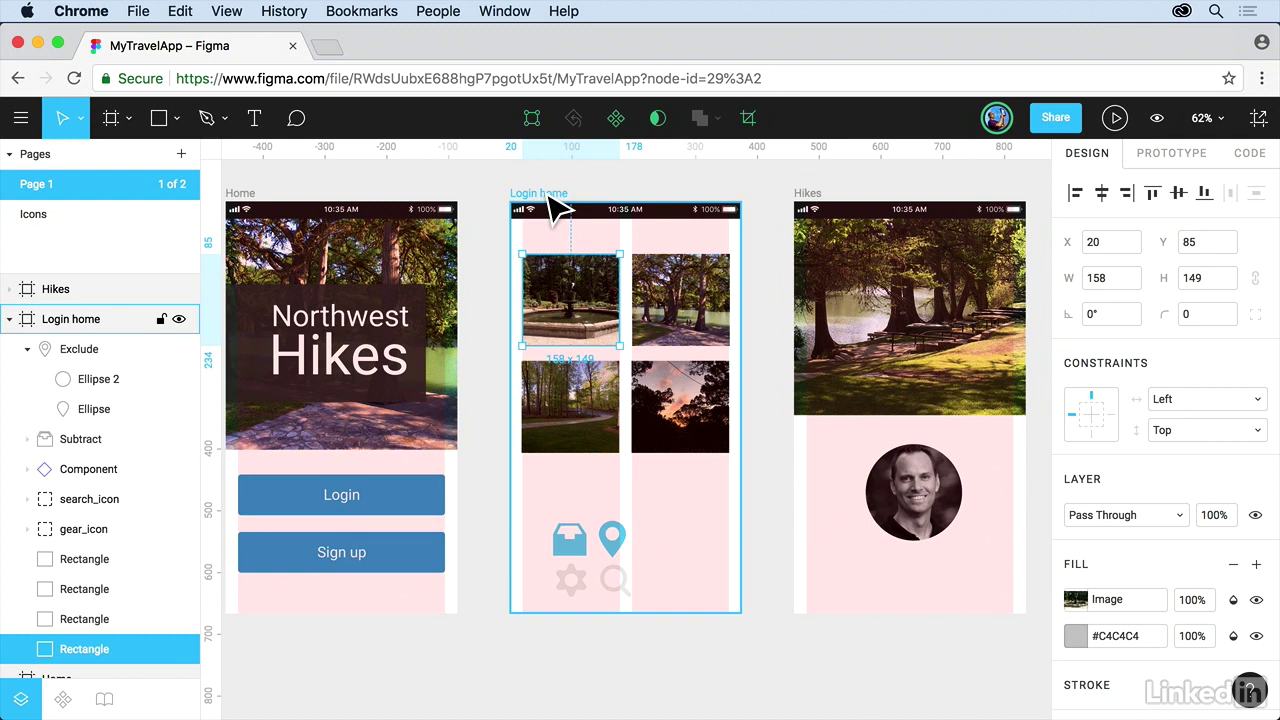
{"action": "left_click", "coordinate": [1193, 402]}
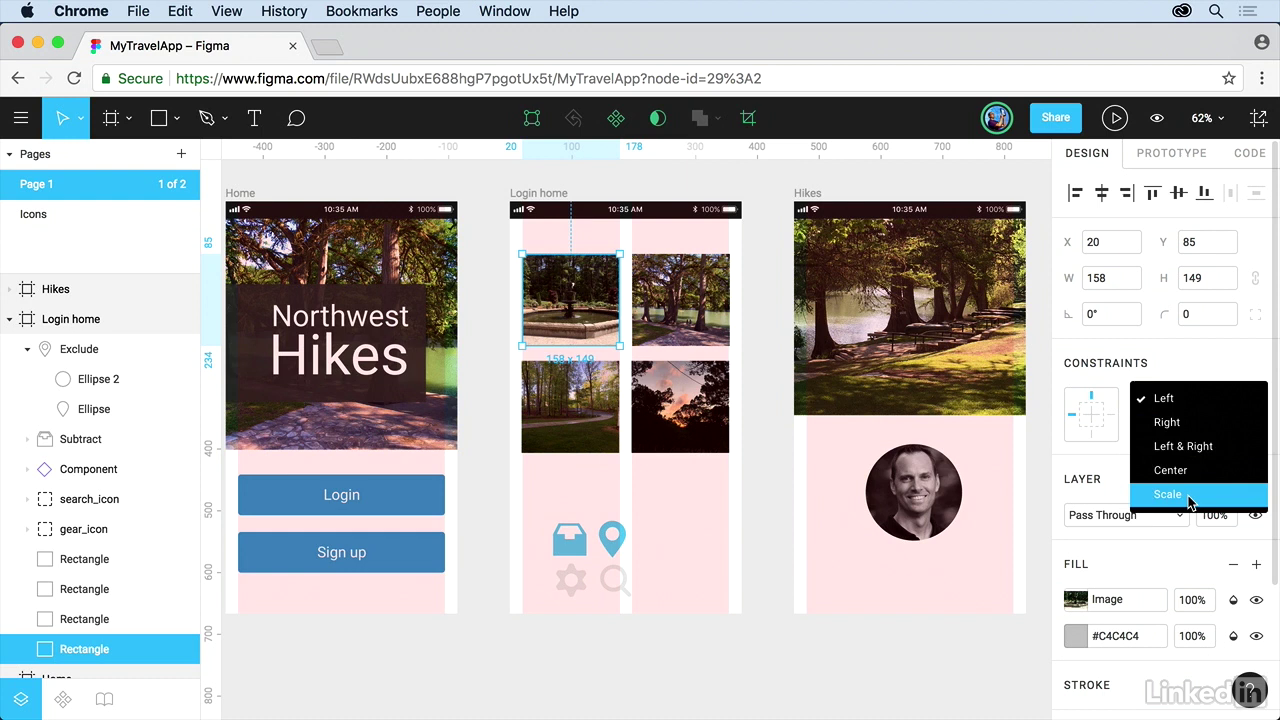
{"action": "left_click", "coordinate": [1184, 398]}
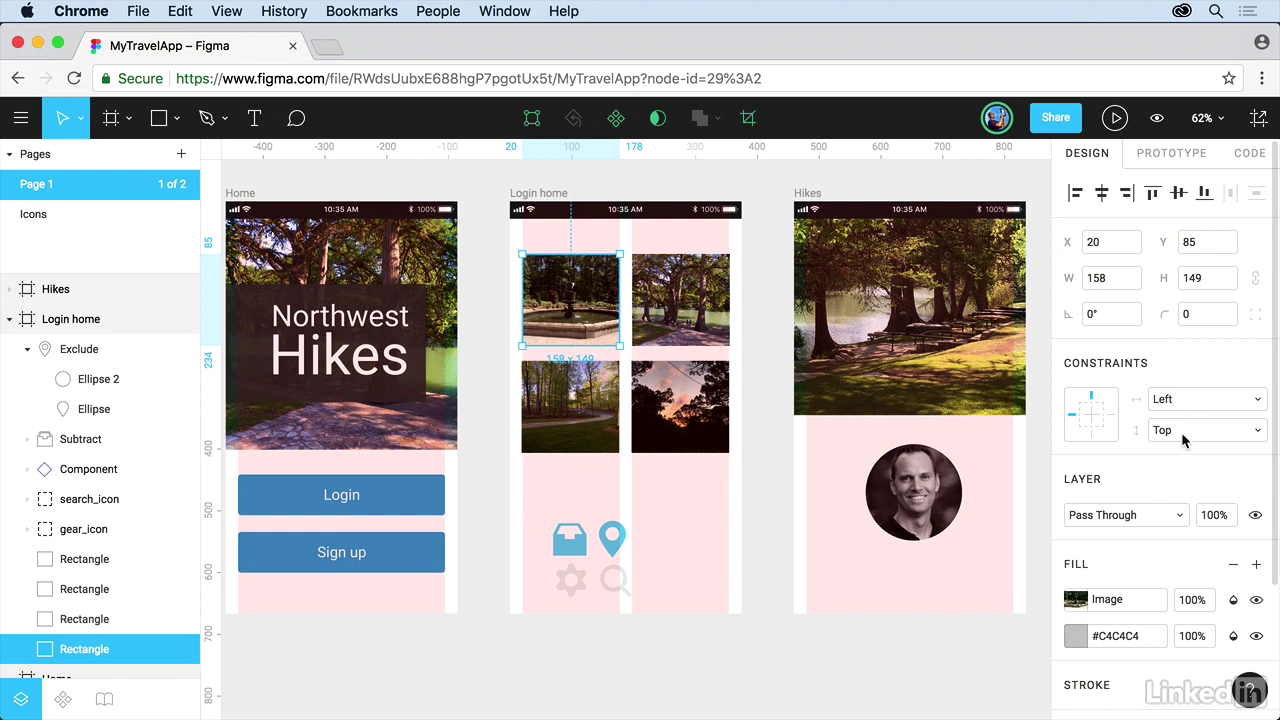
{"action": "left_click", "coordinate": [1181, 432]}
{"action": "left_click", "coordinate": [1184, 438]}
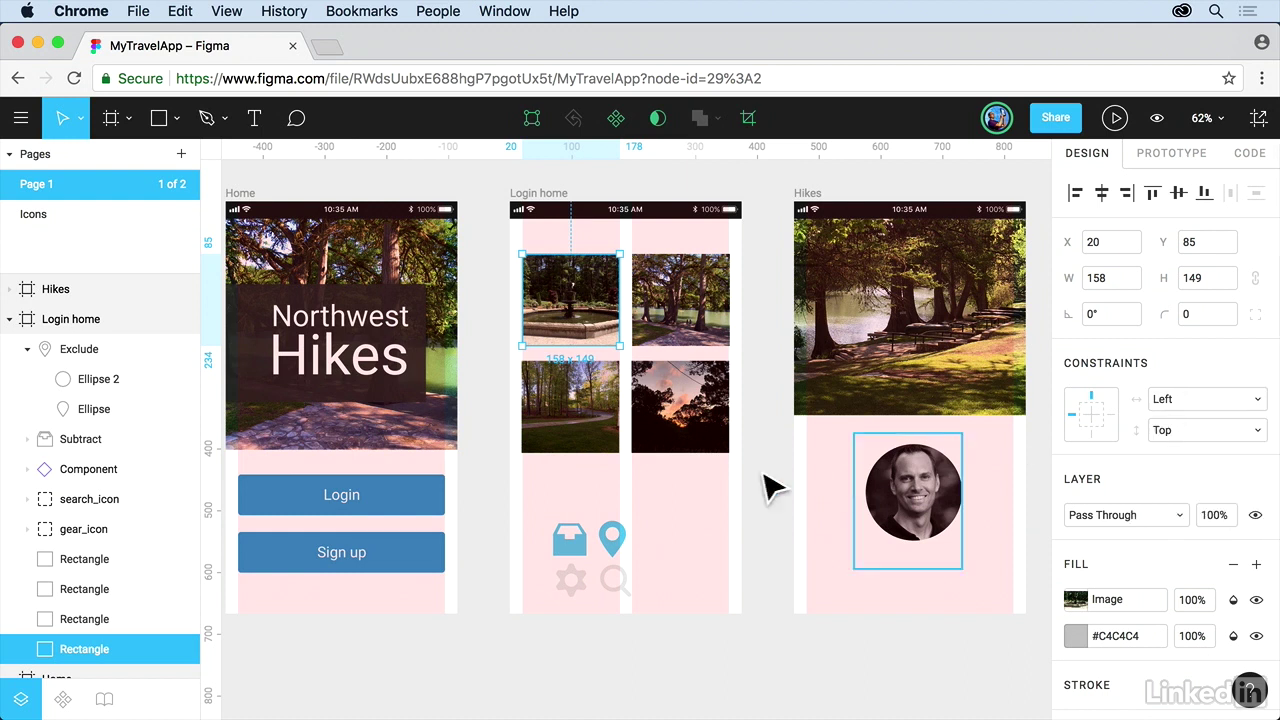
{"action": "left_click", "coordinate": [540, 210]}
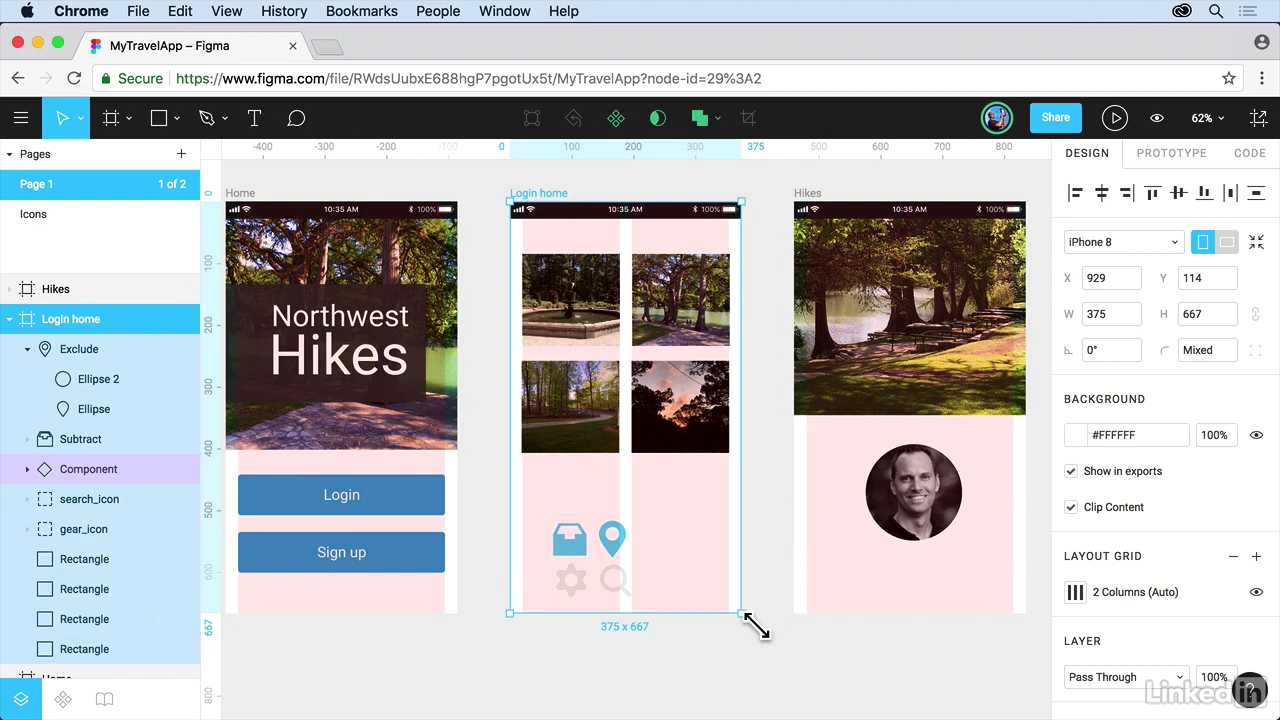
{"action": "left_click_drag", "start_coordinate": [757, 627], "coordinate": [890, 706]}
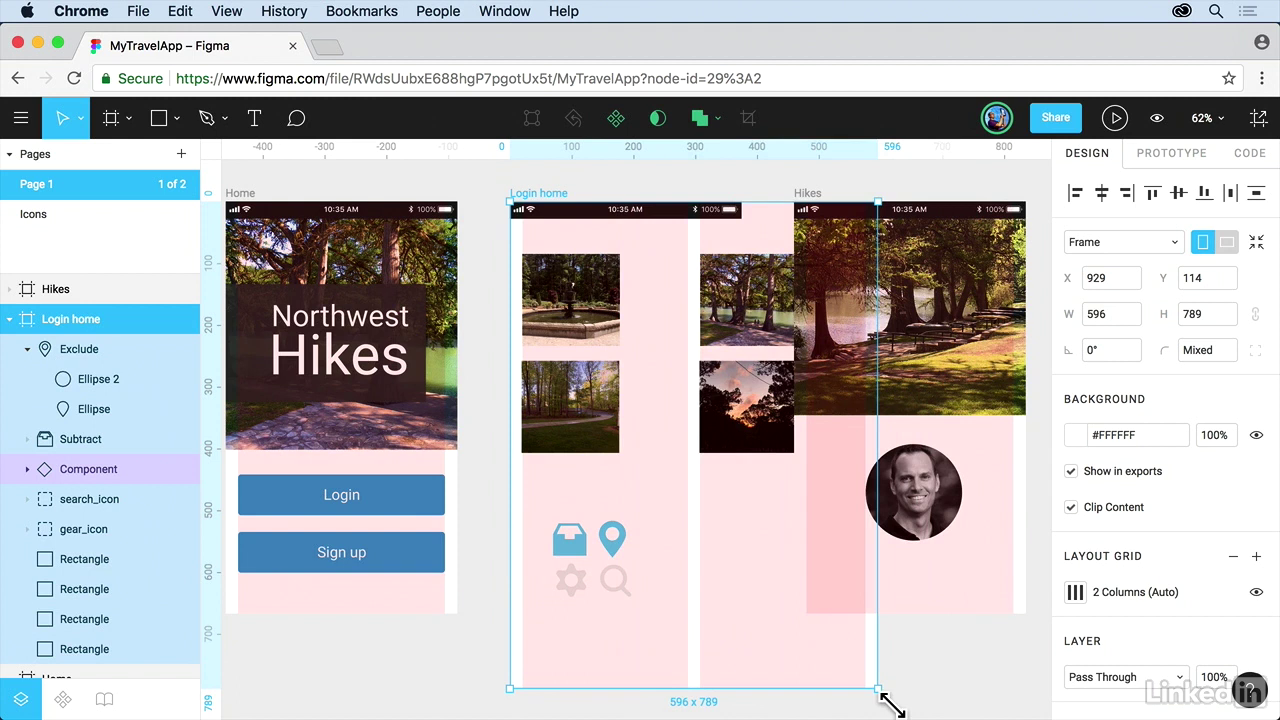
{"action": "left_click_drag", "start_coordinate": [890, 706], "coordinate": [891, 700]}
{"action": "key", "text": "super+z"}
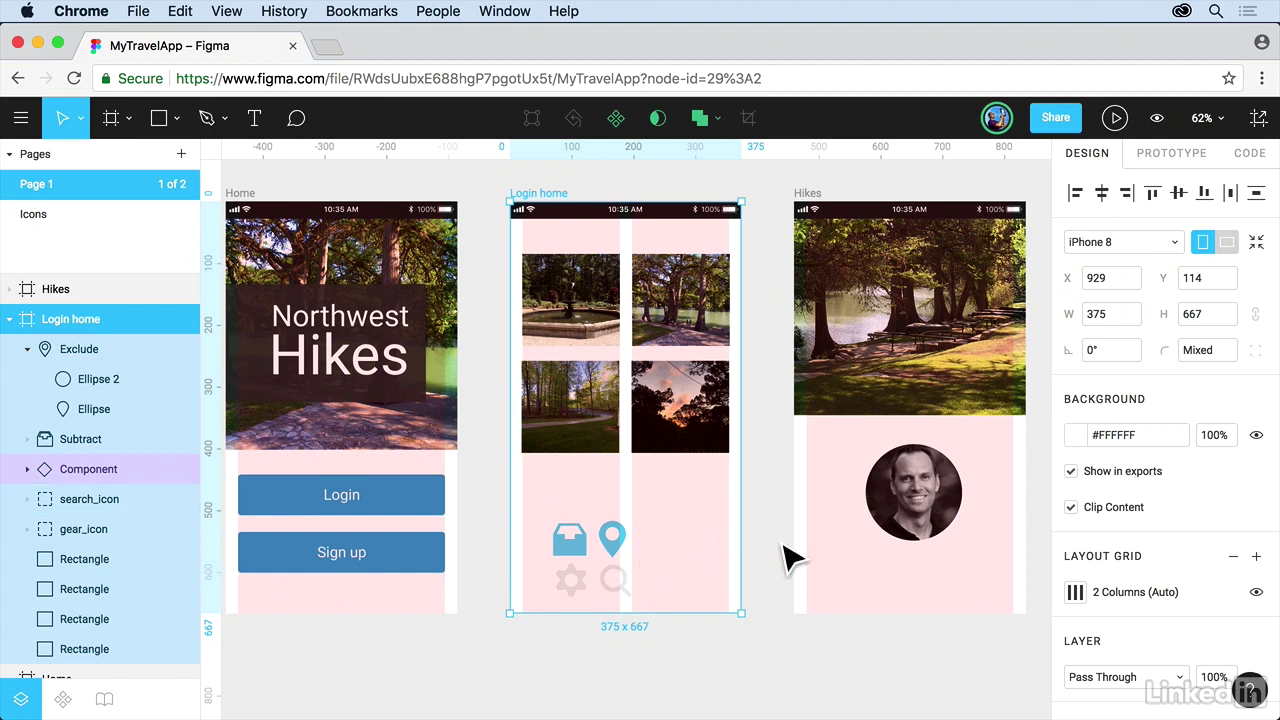
- Draw a 369 × 67 bar across the bottom of Login home and fill it blue #2D9CDB
{"action": "left_click", "coordinate": [159, 122]}
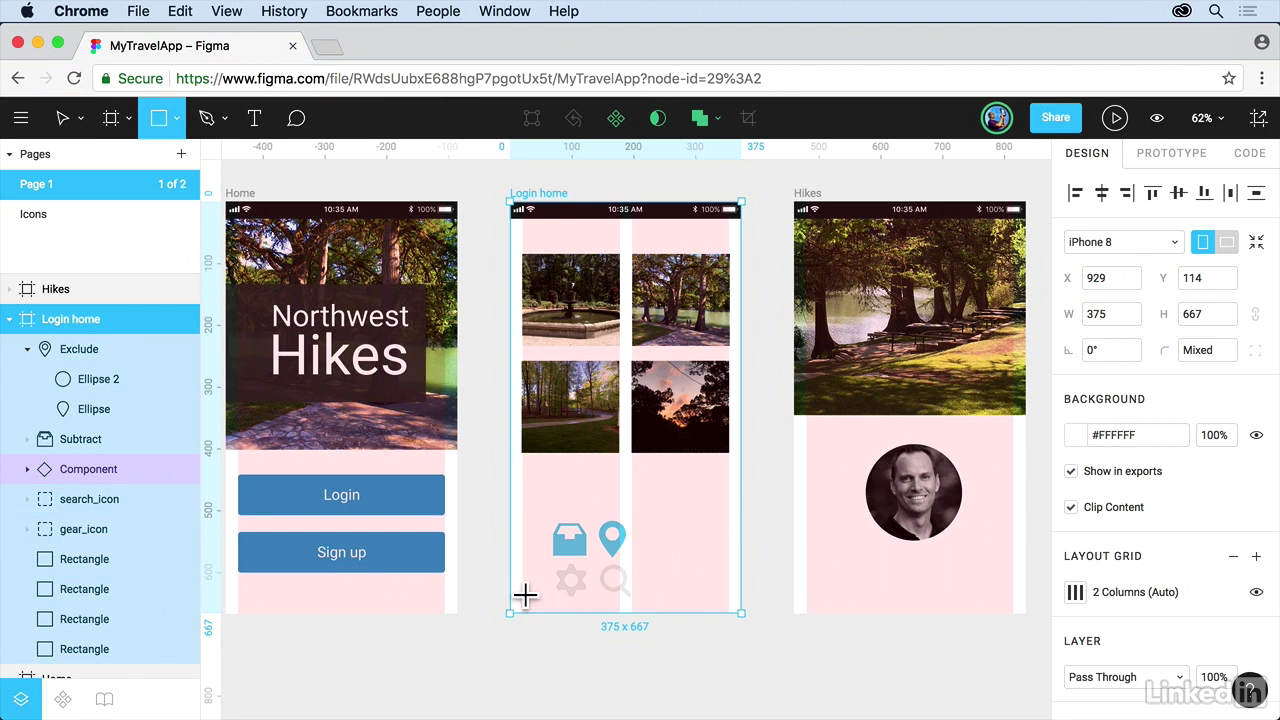
{"action": "mouse_move", "coordinate": [512, 574]}
{"action": "left_mouse_down"}
{"action": "mouse_move", "coordinate": [557, 614]}
{"action": "mouse_move", "coordinate": [738, 613]}
{"action": "left_mouse_up"}
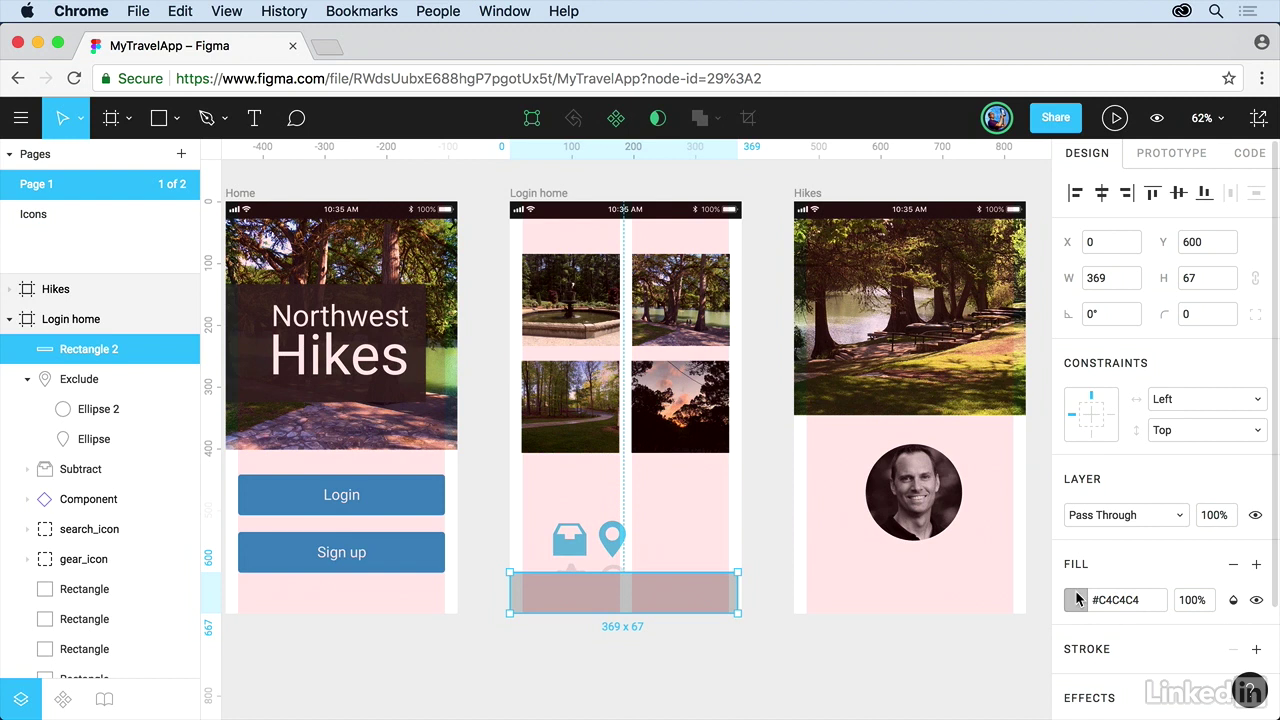
{"action": "left_click", "coordinate": [1077, 598]}
{"action": "scroll", "coordinate": [862, 670], "scroll_direction": "down", "scroll_amount": 2}
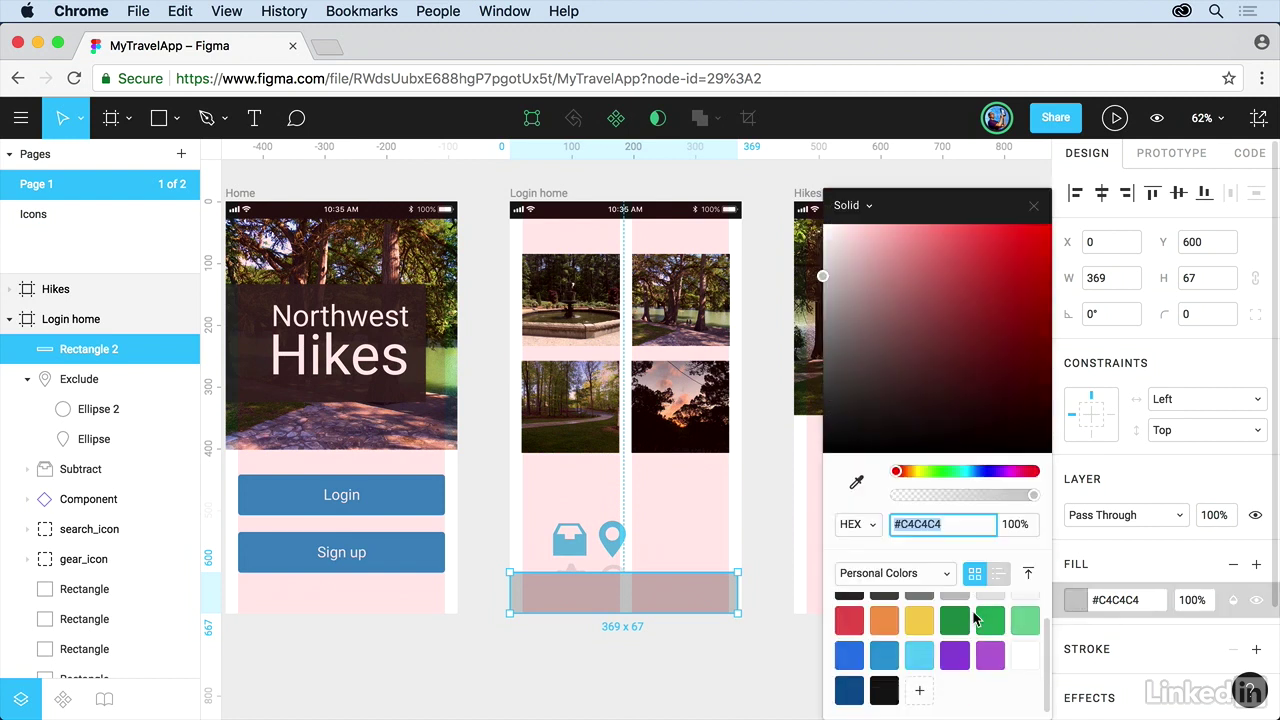
{"action": "left_click", "coordinate": [849, 688]}
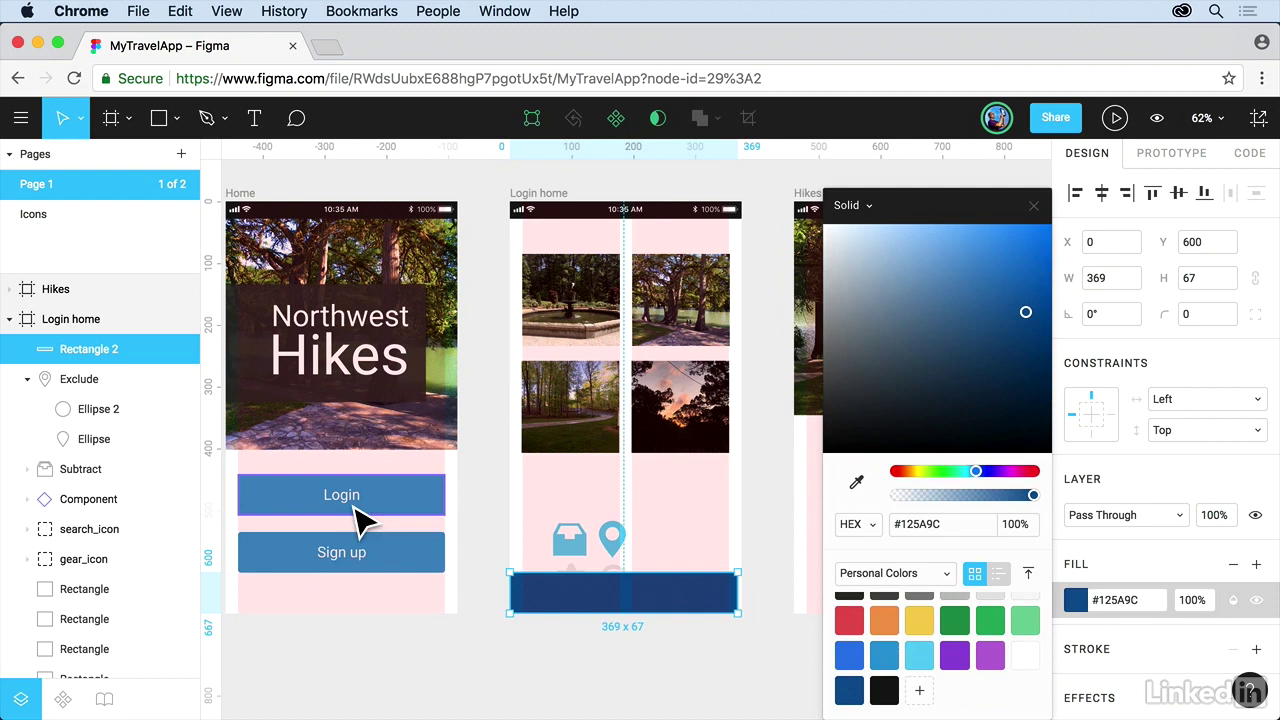
{"action": "left_click", "coordinate": [886, 656]}
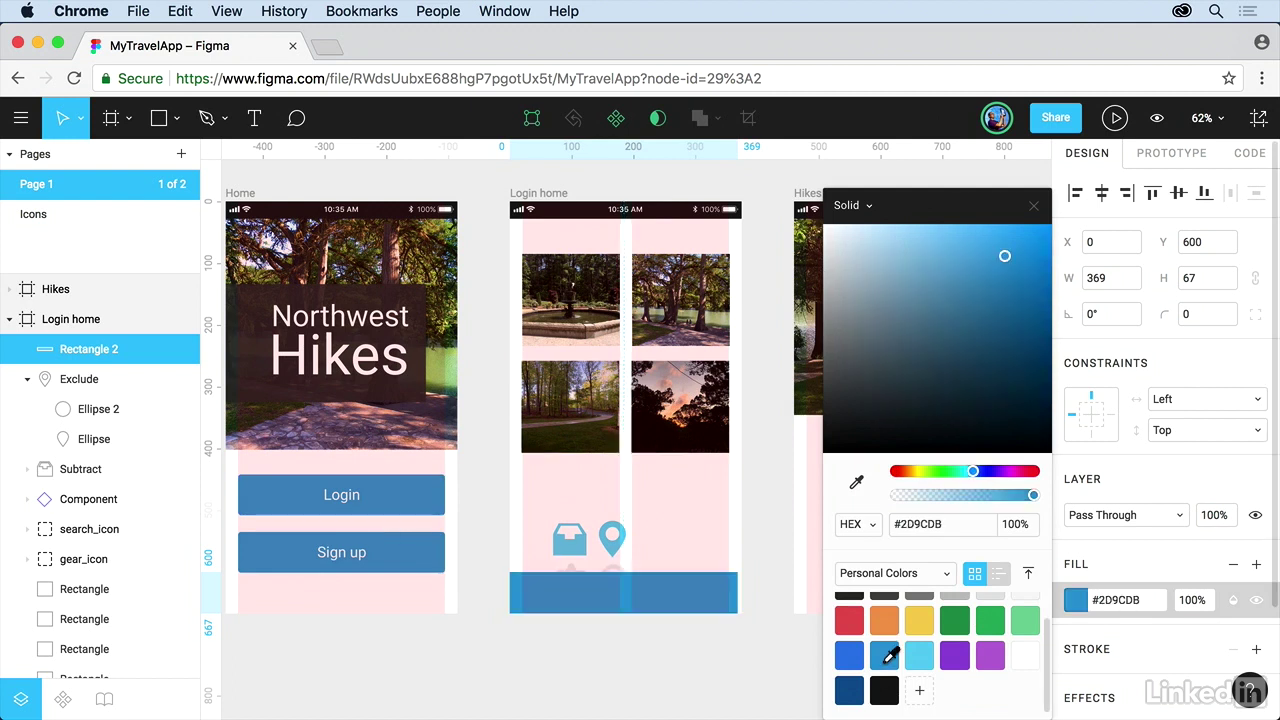
{"action": "key", "text": "Escape"}
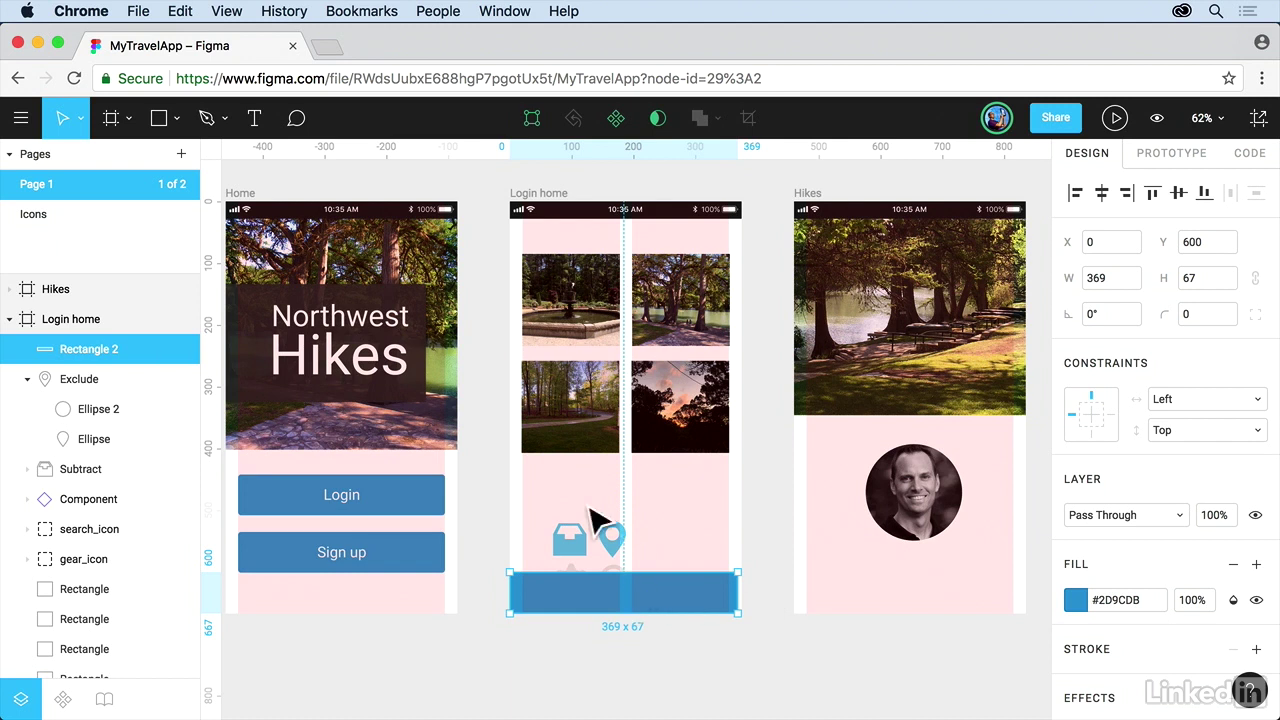
- Send the blue bar behind the icons and zoom in on it
{"action": "right_click", "coordinate": [664, 606]}
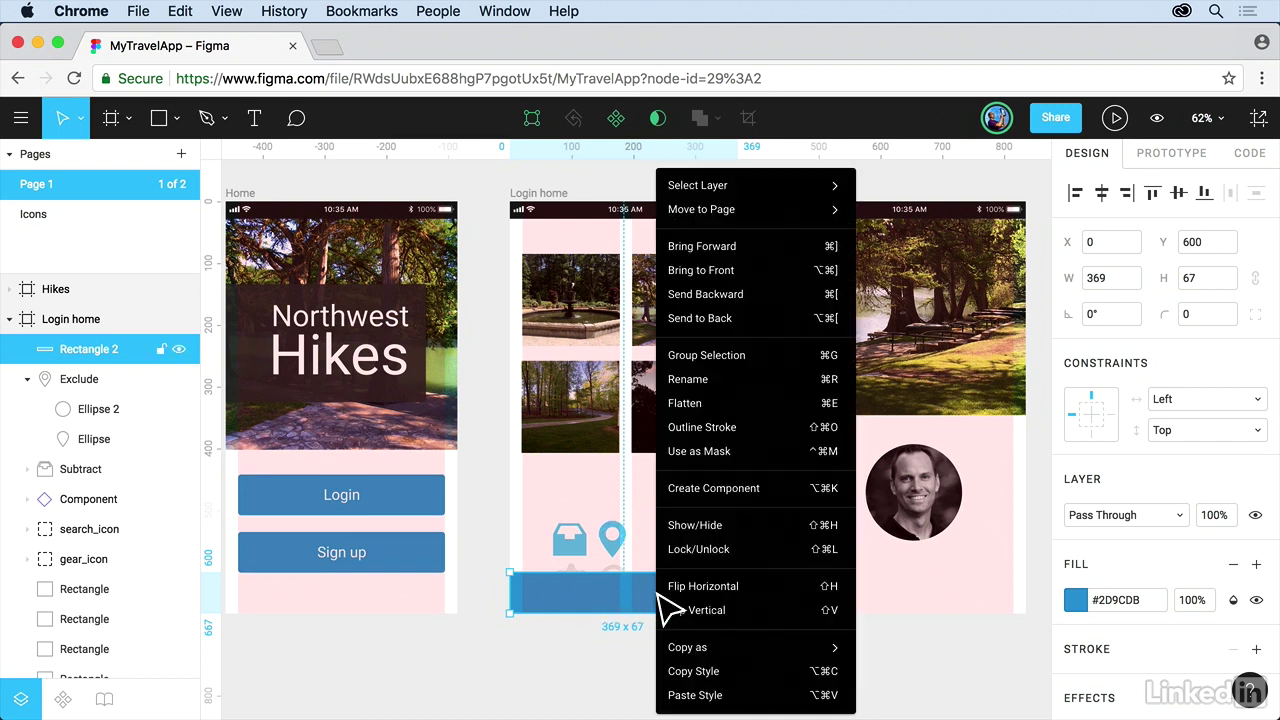
{"action": "left_click", "coordinate": [732, 320]}
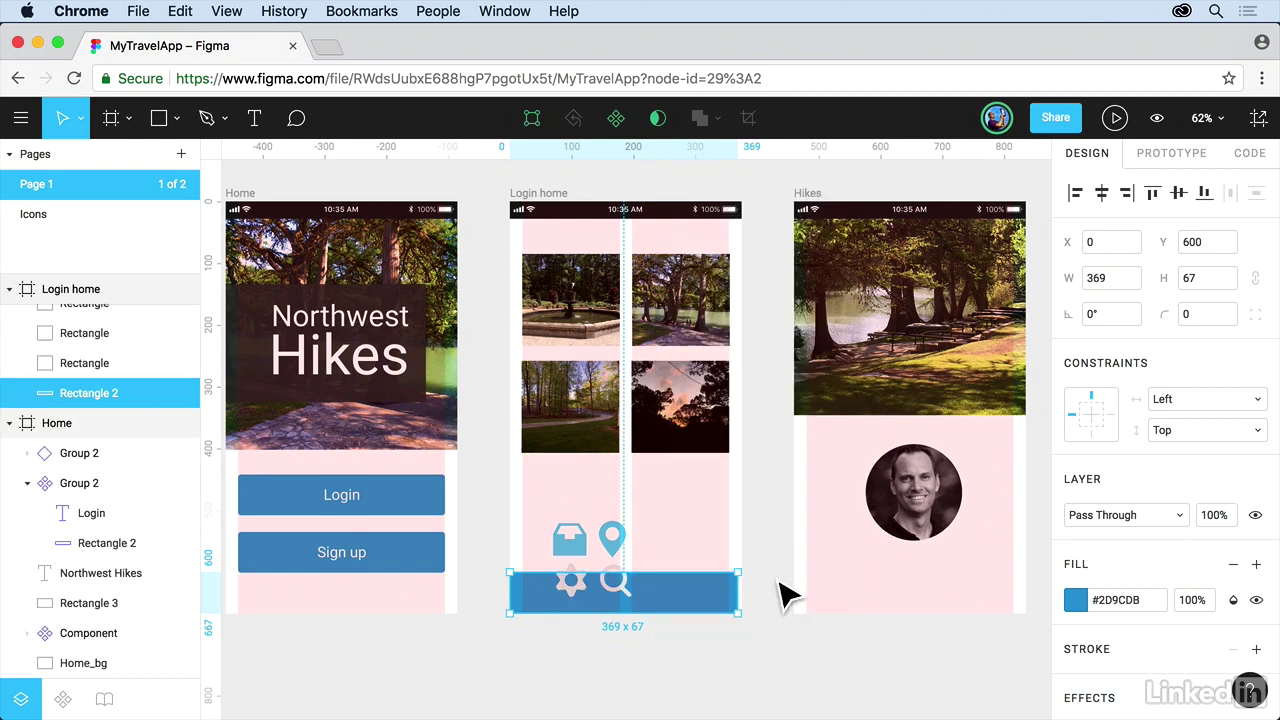
{"action": "key", "text": "shift+2"}
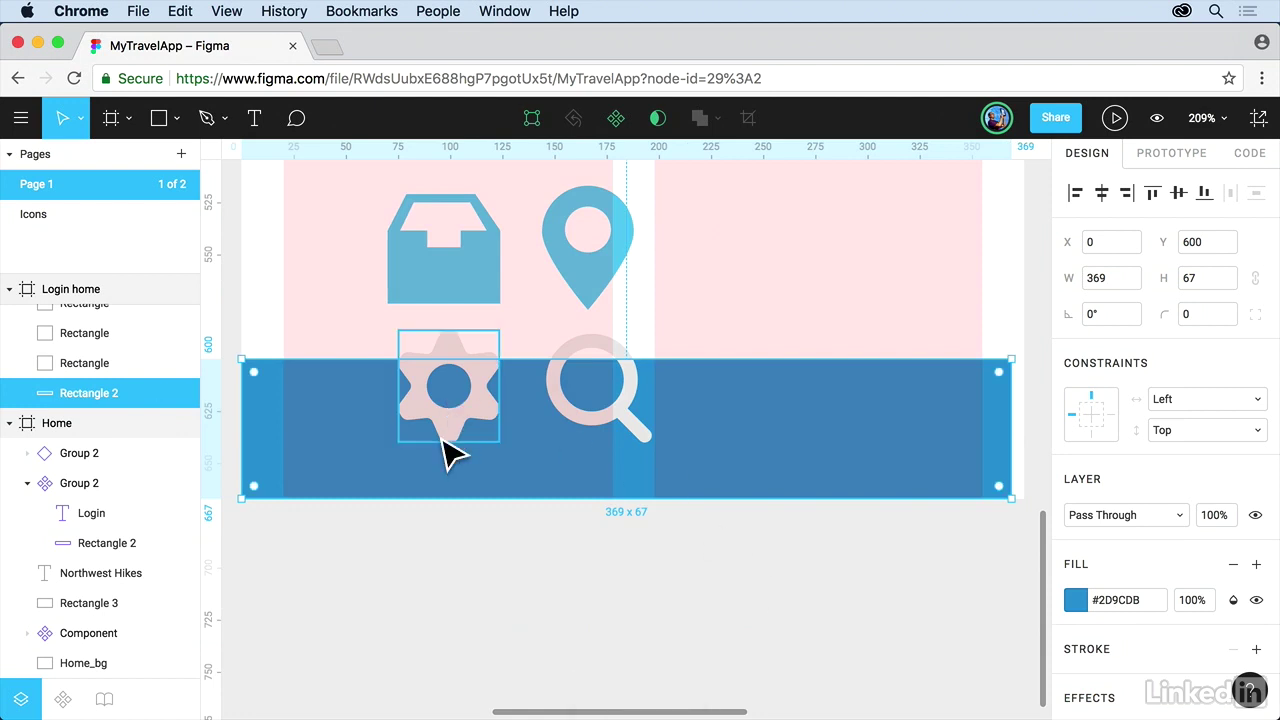
{"action": "left_click_drag", "start_coordinate": [447, 455], "coordinate": [343, 480]}
{"action": "key", "text": "ctrl+z"}
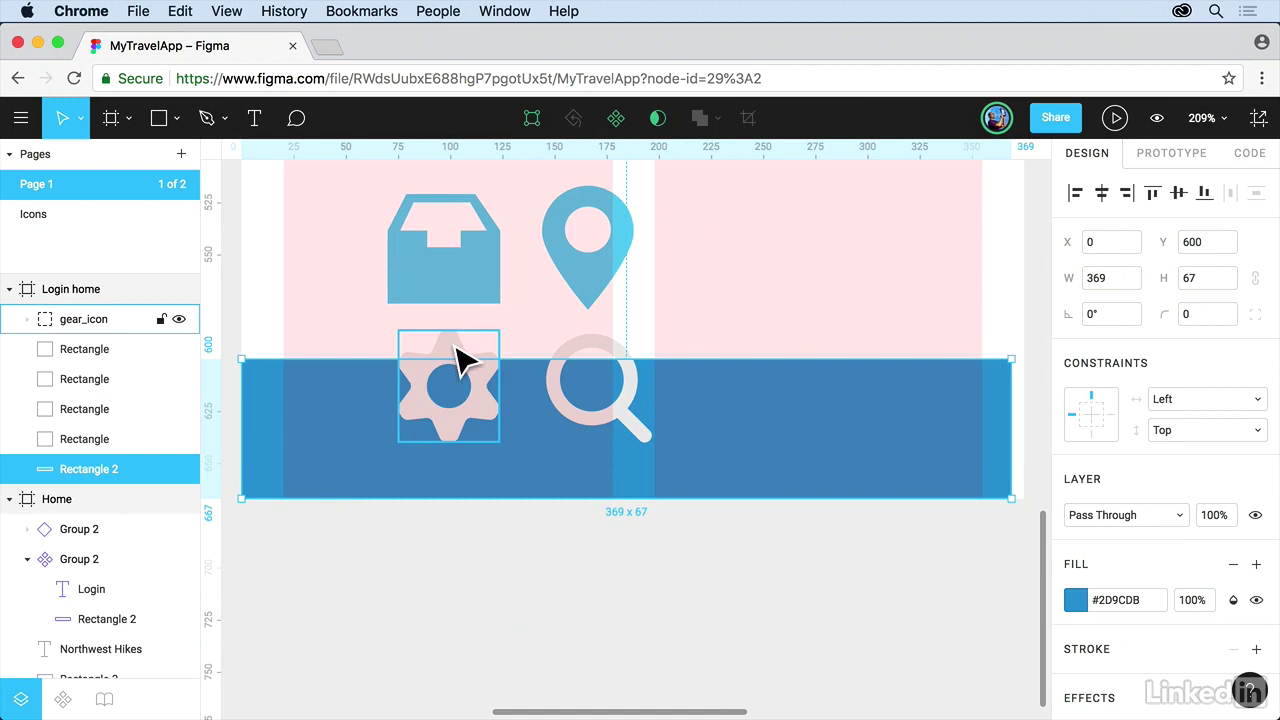
- Move the gear, inbox, search and pin icons down into the bar
{"action": "left_click_drag", "start_coordinate": [452, 352], "coordinate": [343, 408]}
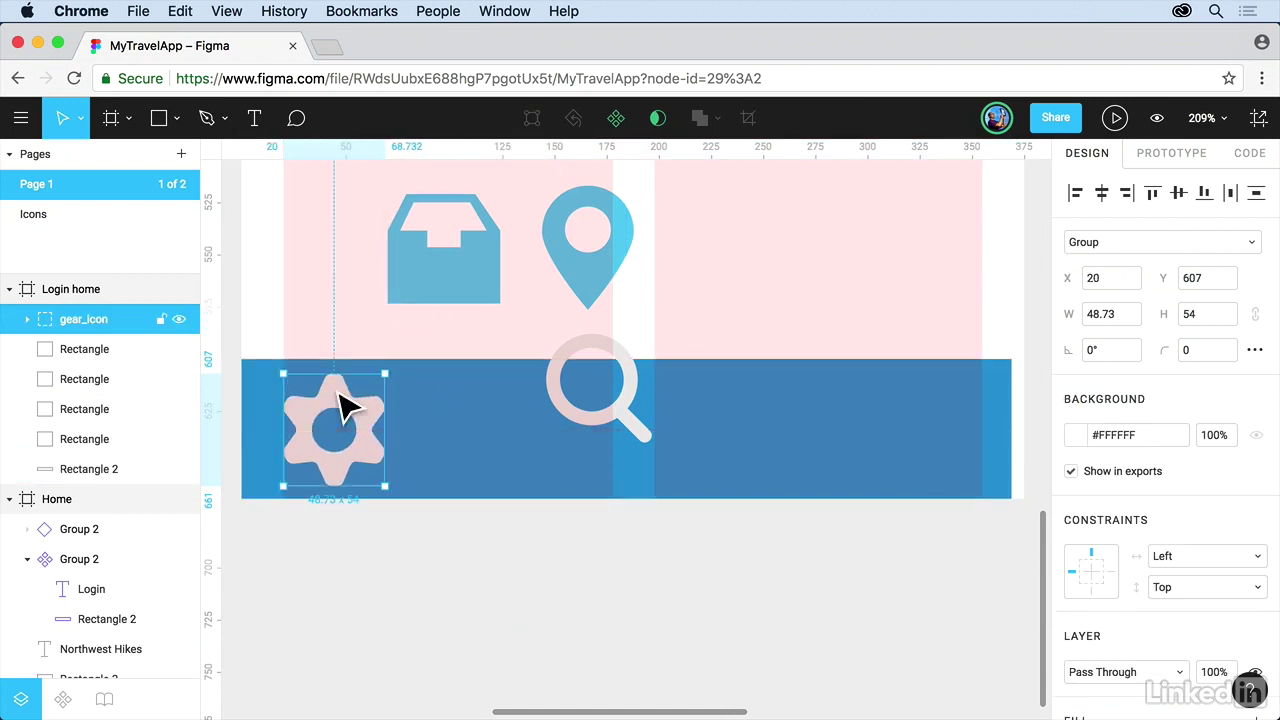
{"action": "left_click_drag", "start_coordinate": [451, 286], "coordinate": [545, 466]}
{"action": "left_click_drag", "start_coordinate": [628, 412], "coordinate": [810, 452]}
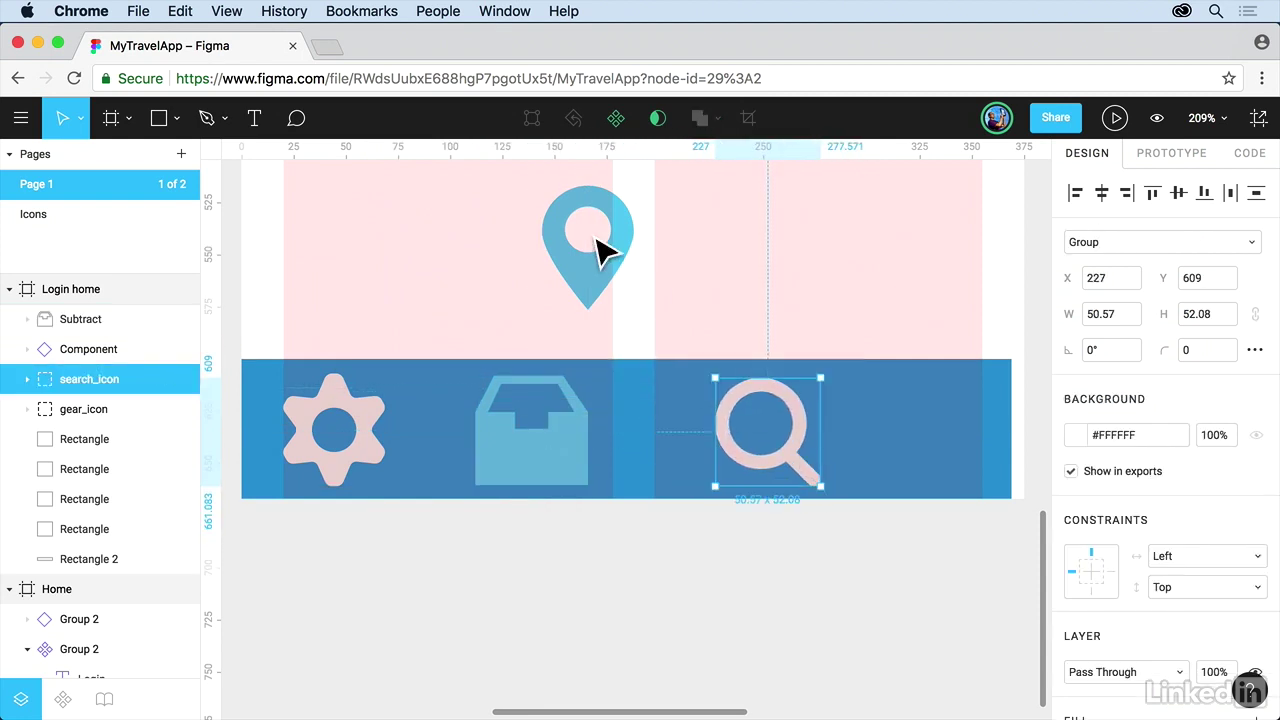
{"action": "left_click_drag", "start_coordinate": [614, 277], "coordinate": [971, 471]}
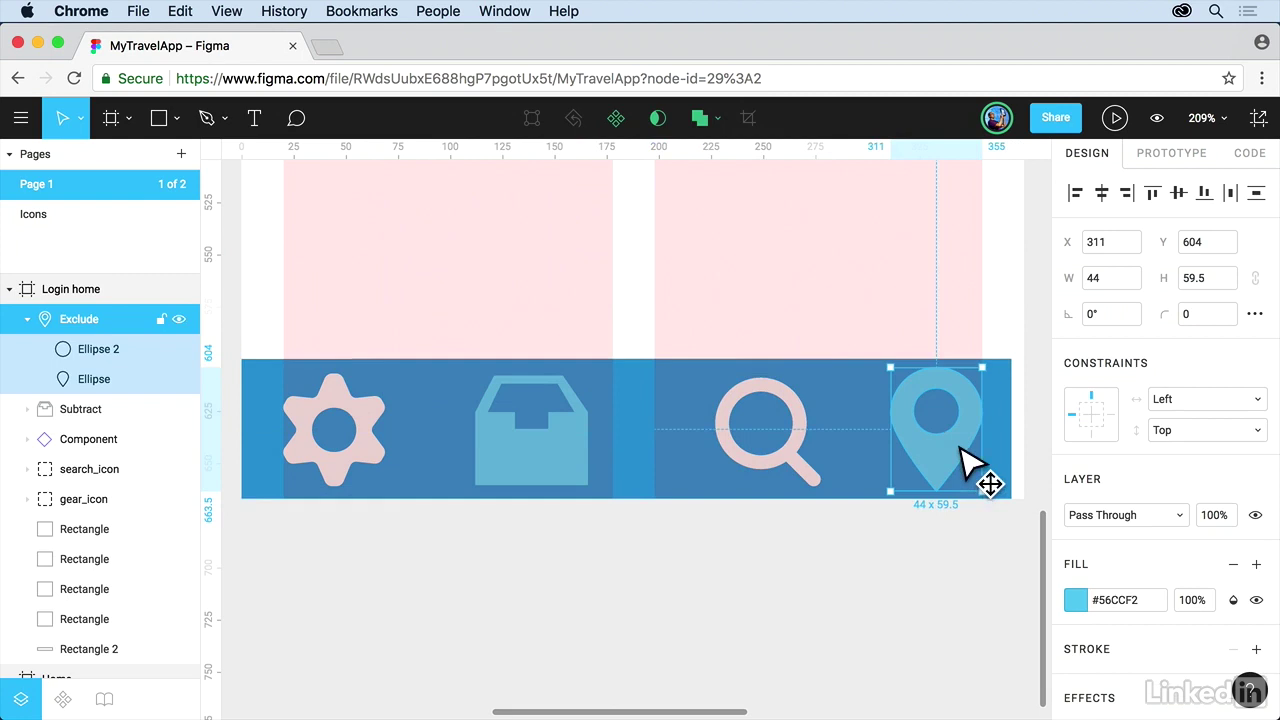
- Shrink the four icons together and realign the pin and gear, with the gear at X 20, Y 618
{"action": "left_click", "coordinate": [803, 443], "text": "shift"}
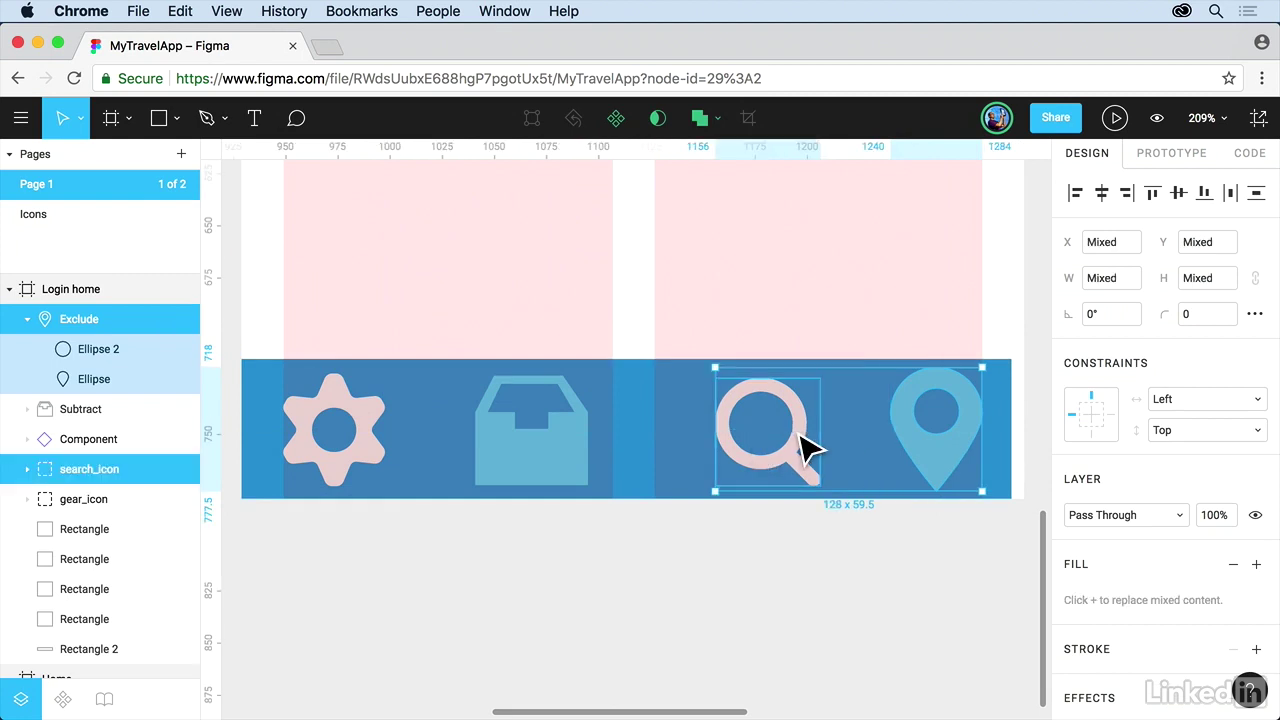
{"action": "left_click", "coordinate": [588, 444], "text": "shift"}
{"action": "left_click", "coordinate": [371, 420], "text": "shift"}
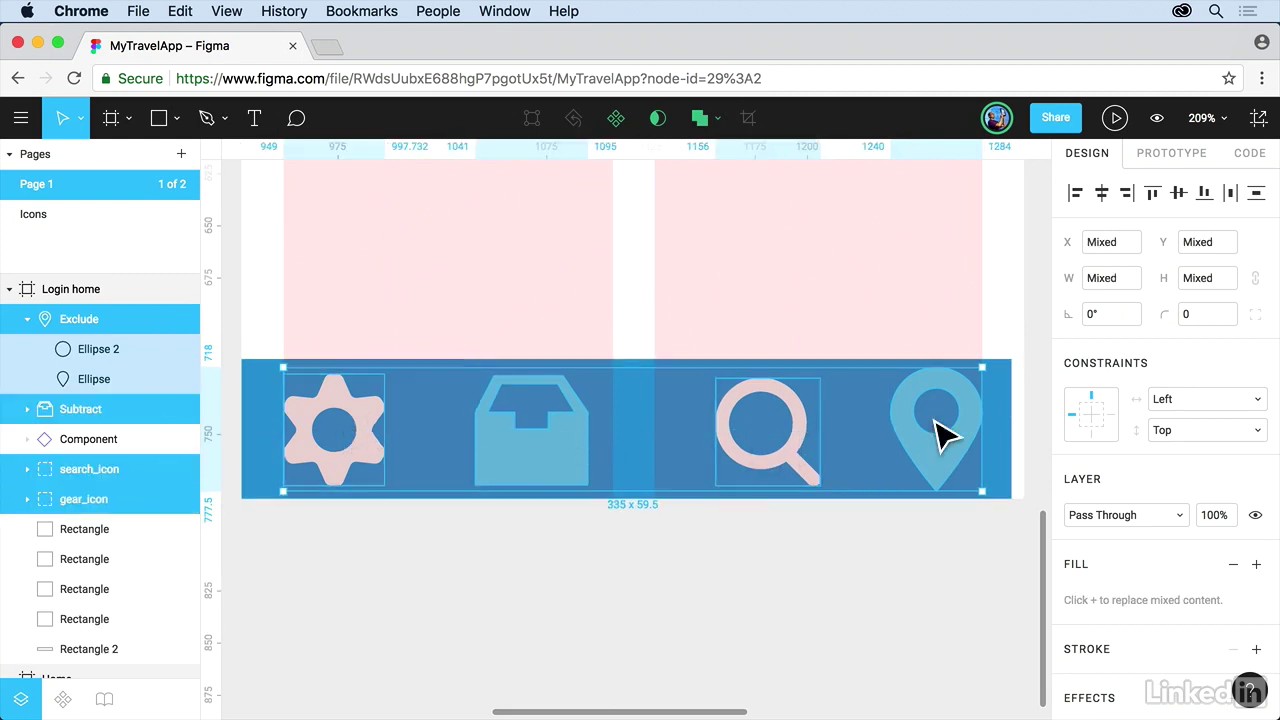
{"action": "left_click_drag", "start_coordinate": [997, 382], "coordinate": [728, 457]}
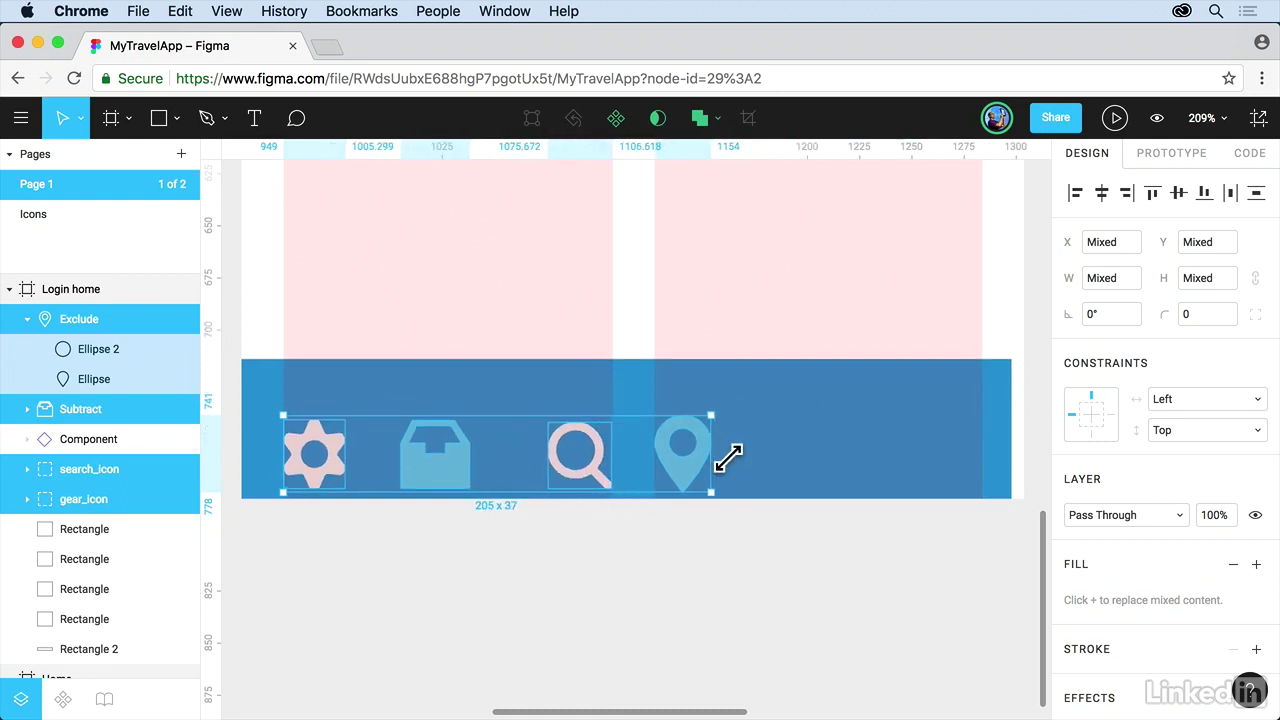
{"action": "key", "text": "Escape"}
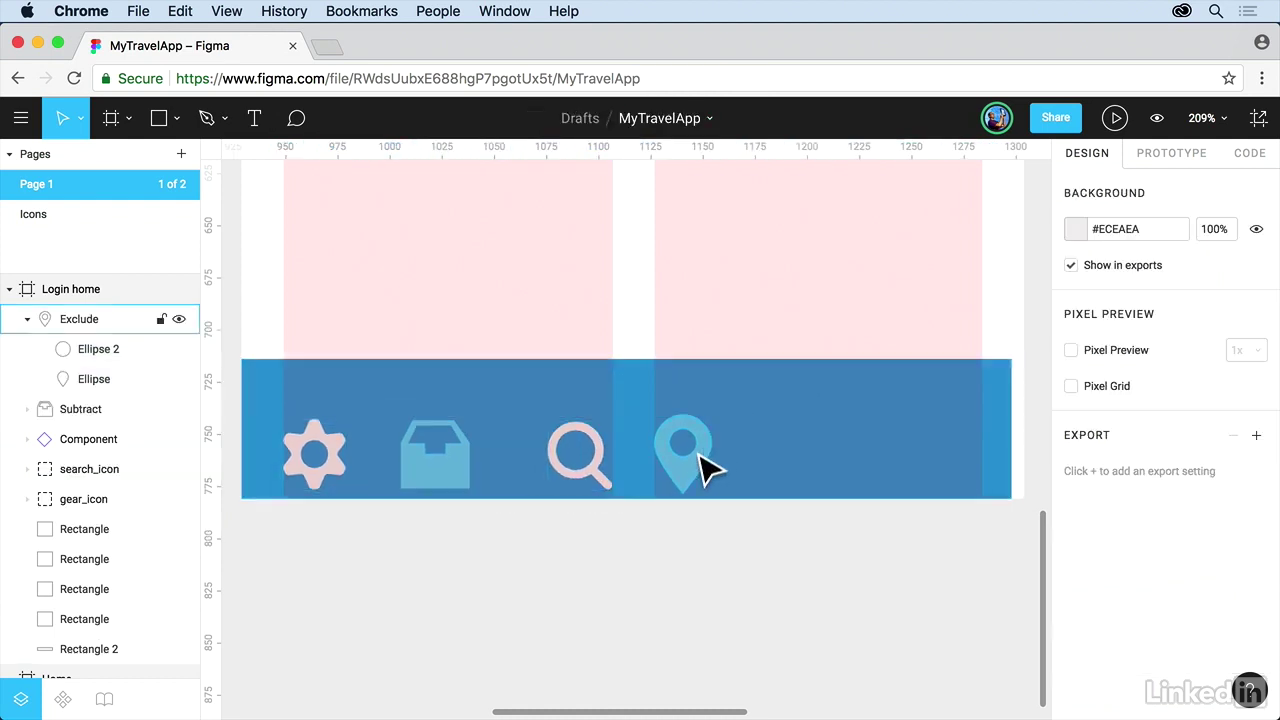
{"action": "left_click_drag", "start_coordinate": [706, 469], "coordinate": [984, 465]}
{"action": "left_click_drag", "start_coordinate": [340, 458], "coordinate": [340, 438]}
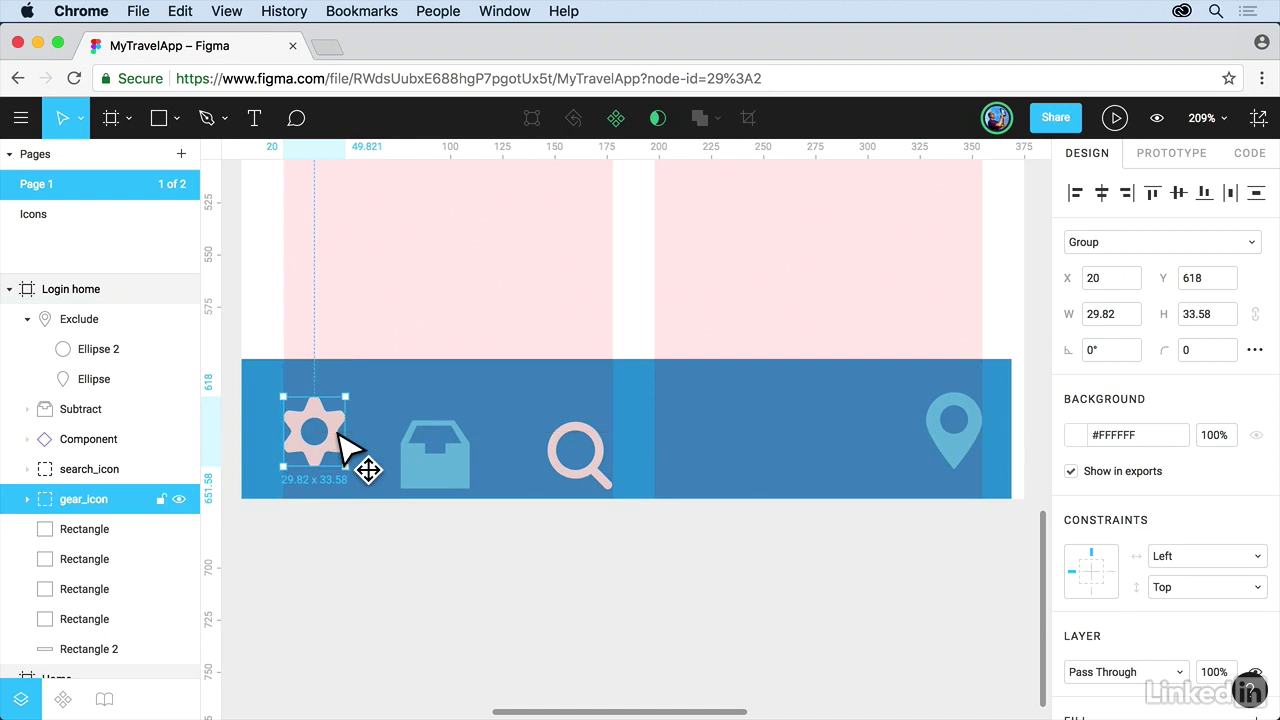
- Align the four icons' centres, distribute them evenly, and centre them vertically in the bar
{"action": "left_click", "coordinate": [457, 480], "text": "shift"}
{"action": "left_click", "coordinate": [566, 482], "text": "shift"}
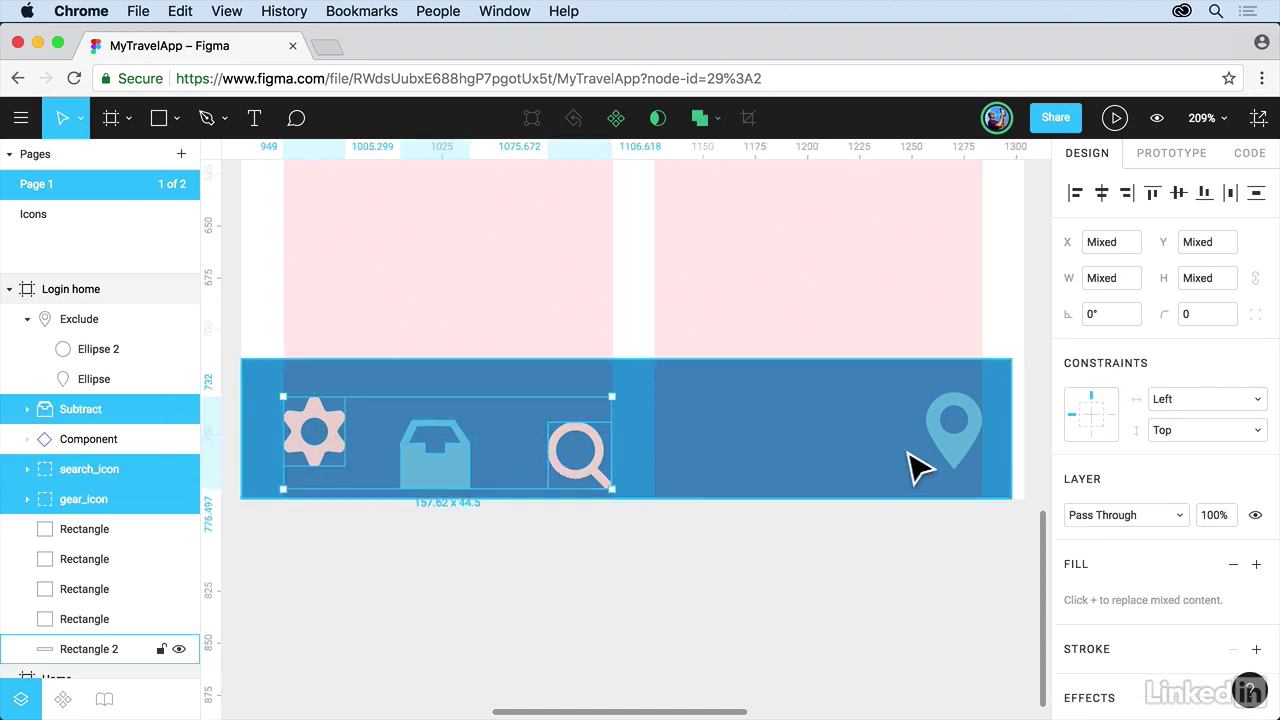
{"action": "left_click", "coordinate": [955, 455], "text": "shift"}
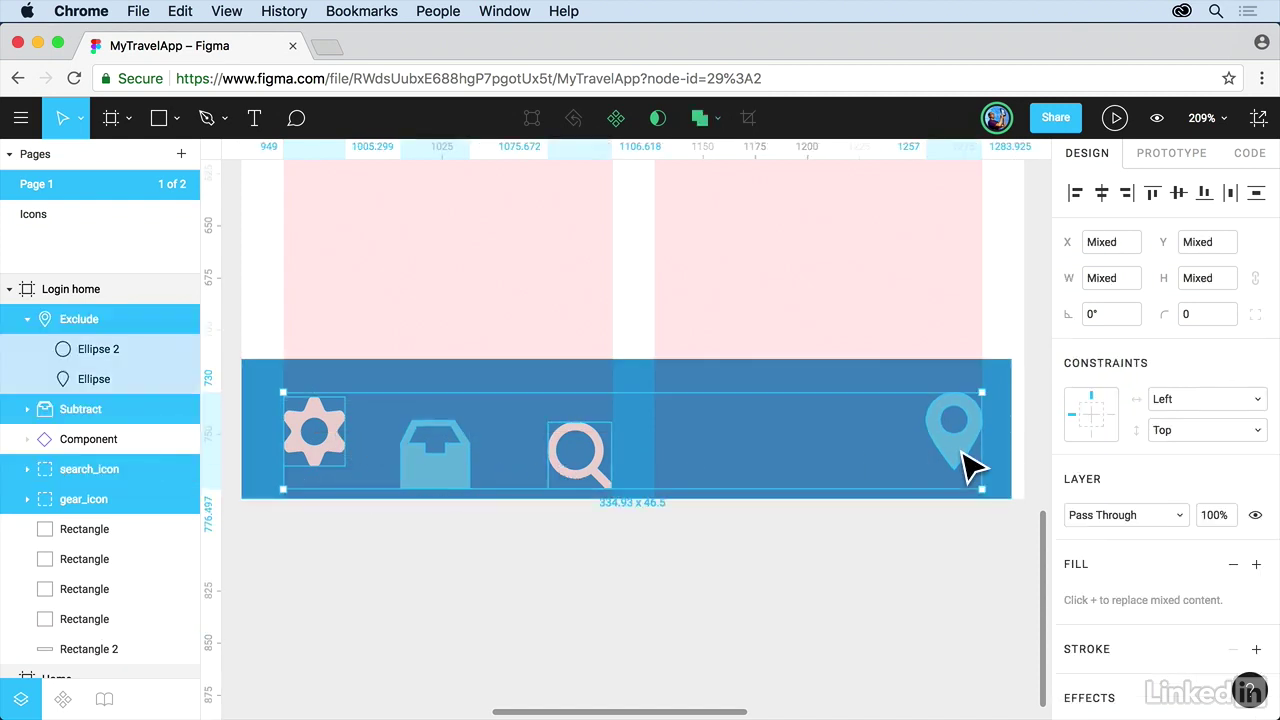
{"action": "left_click", "coordinate": [1177, 195]}
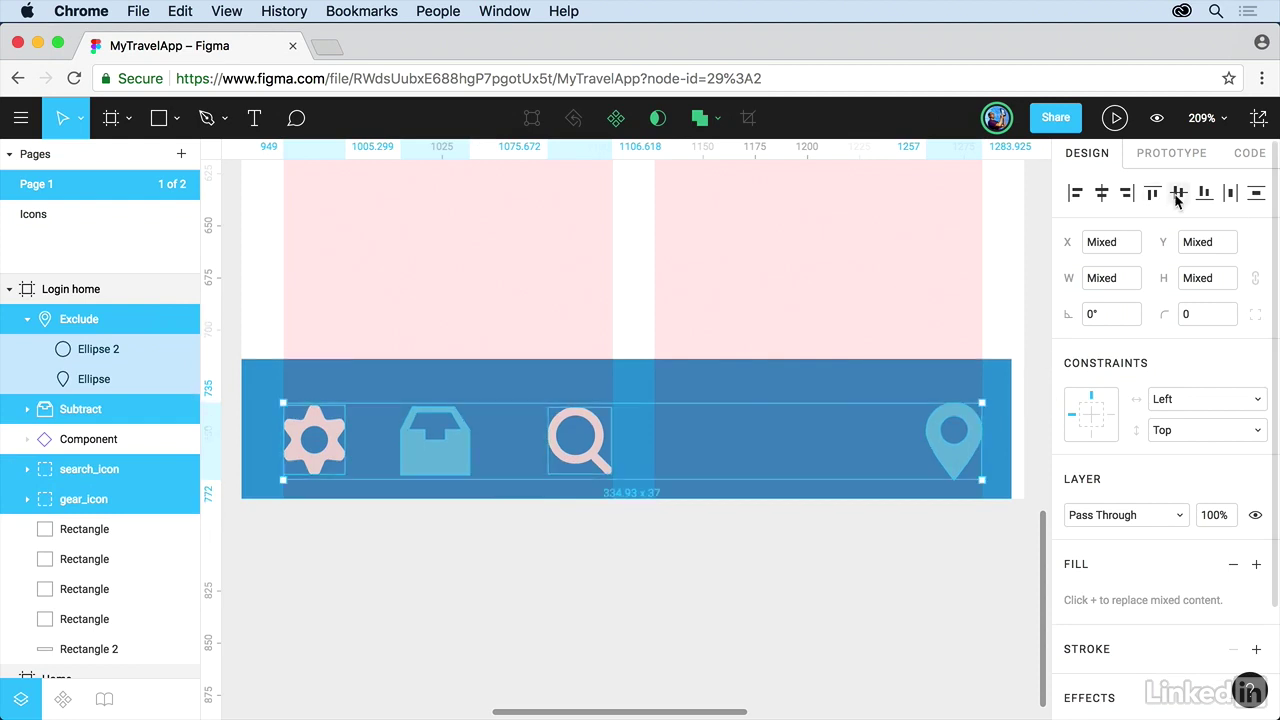
{"action": "left_click", "coordinate": [1231, 193]}
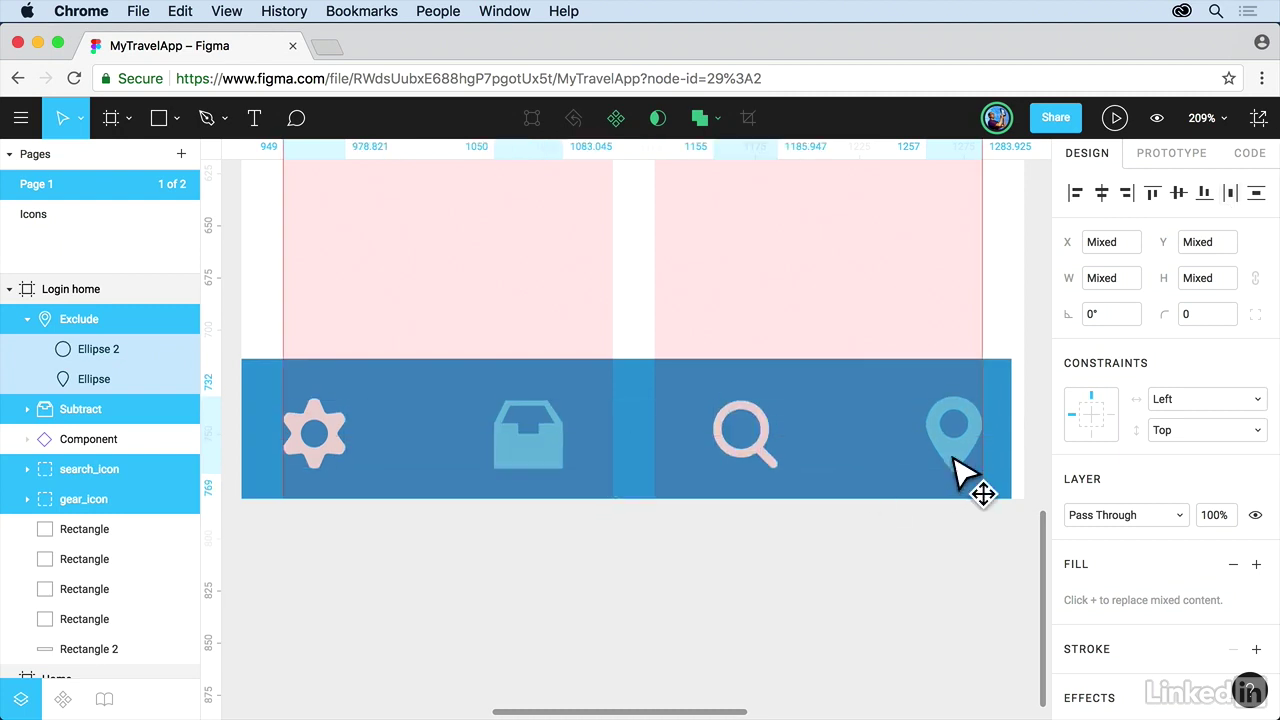
{"action": "left_click_drag", "start_coordinate": [955, 472], "coordinate": [955, 460]}
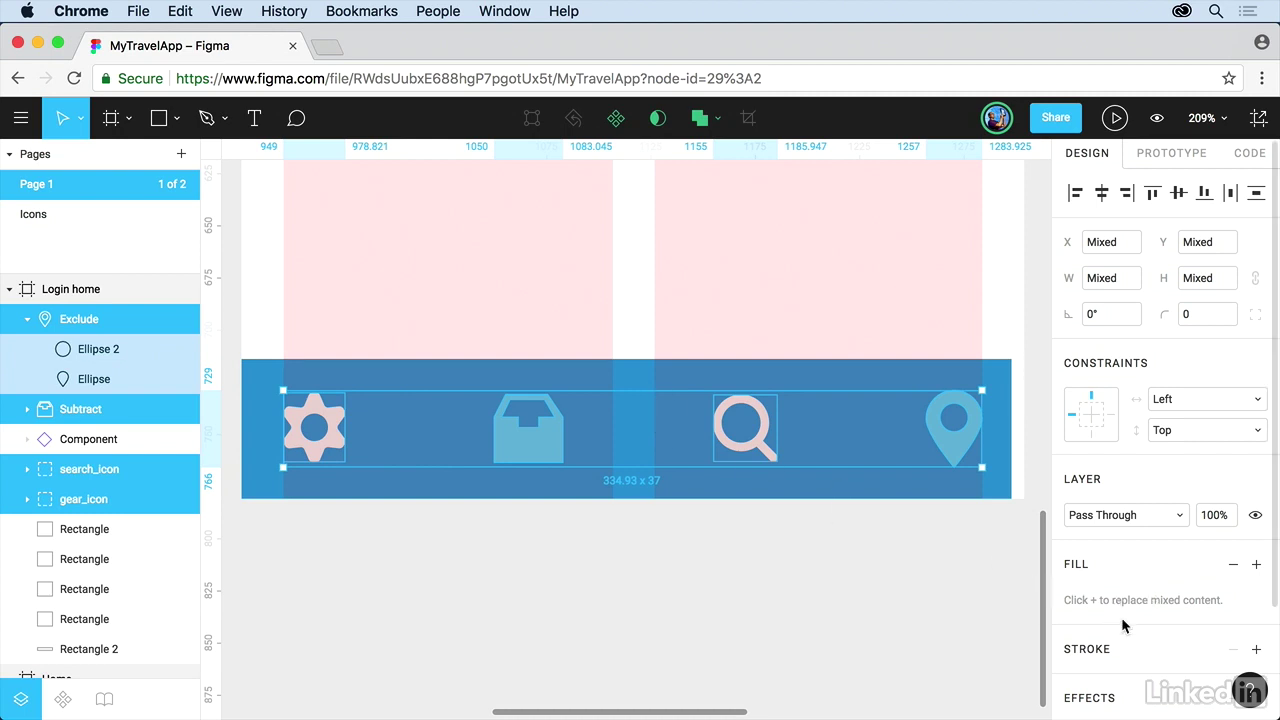
- Add a fill to the four icons and set it to light grey #F2F2F2
{"action": "left_click", "coordinate": [1257, 565]}
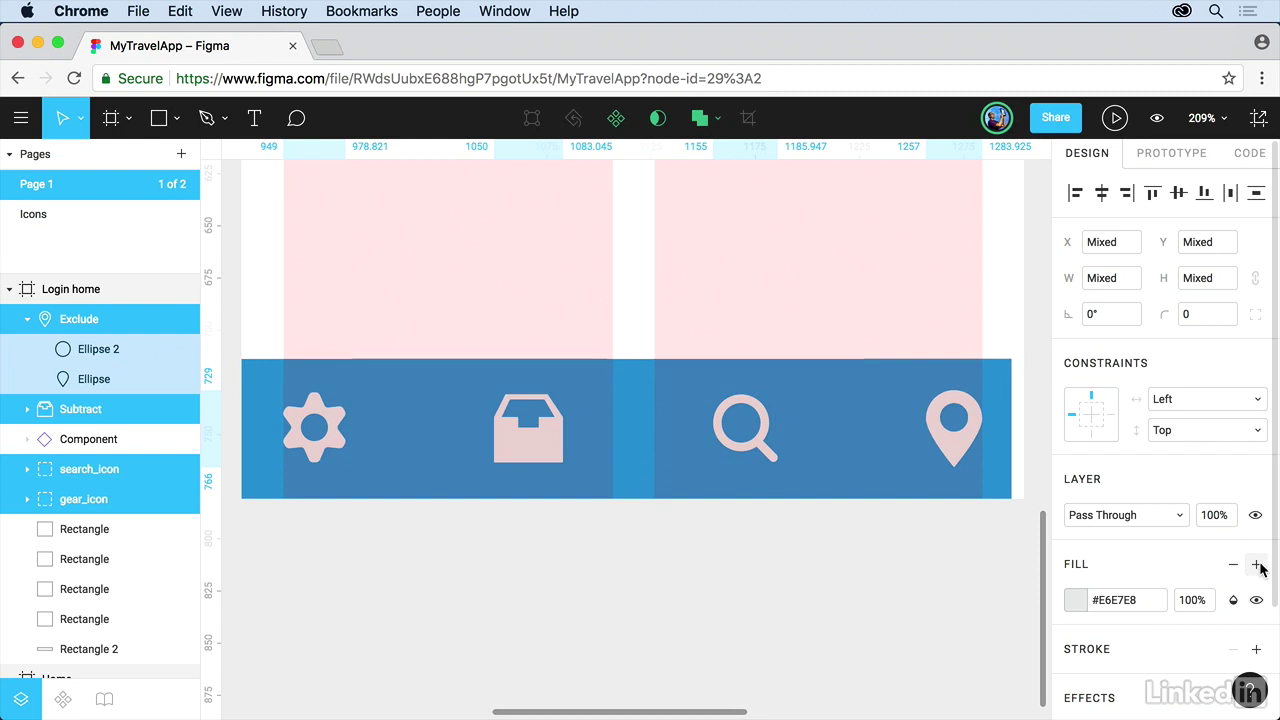
{"action": "left_click", "coordinate": [1071, 602]}
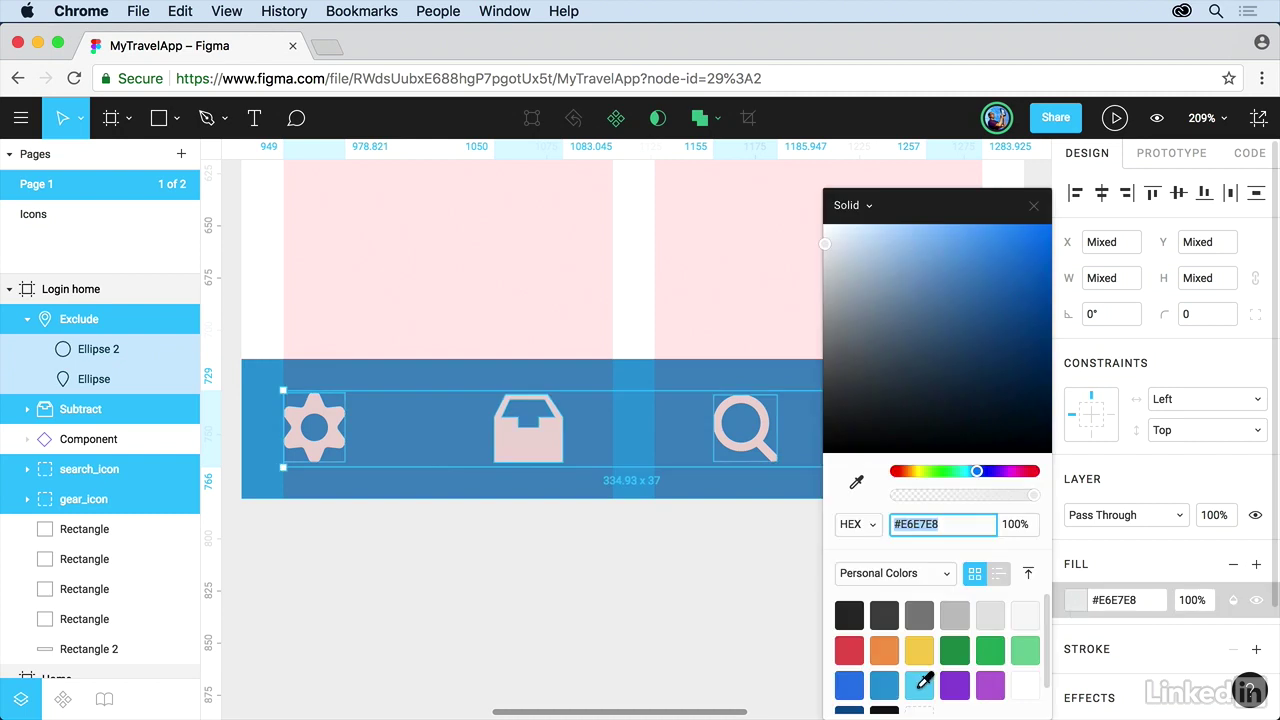
{"action": "left_click", "coordinate": [919, 684]}
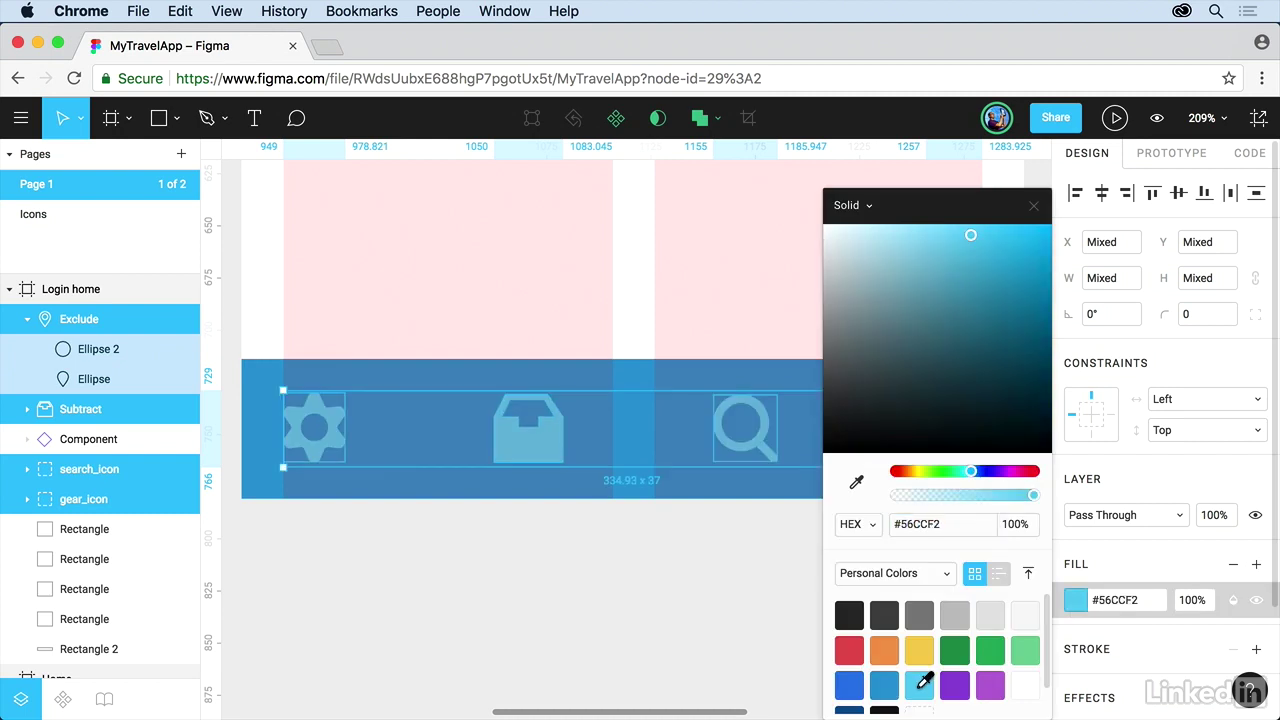
{"action": "left_click", "coordinate": [1024, 614]}
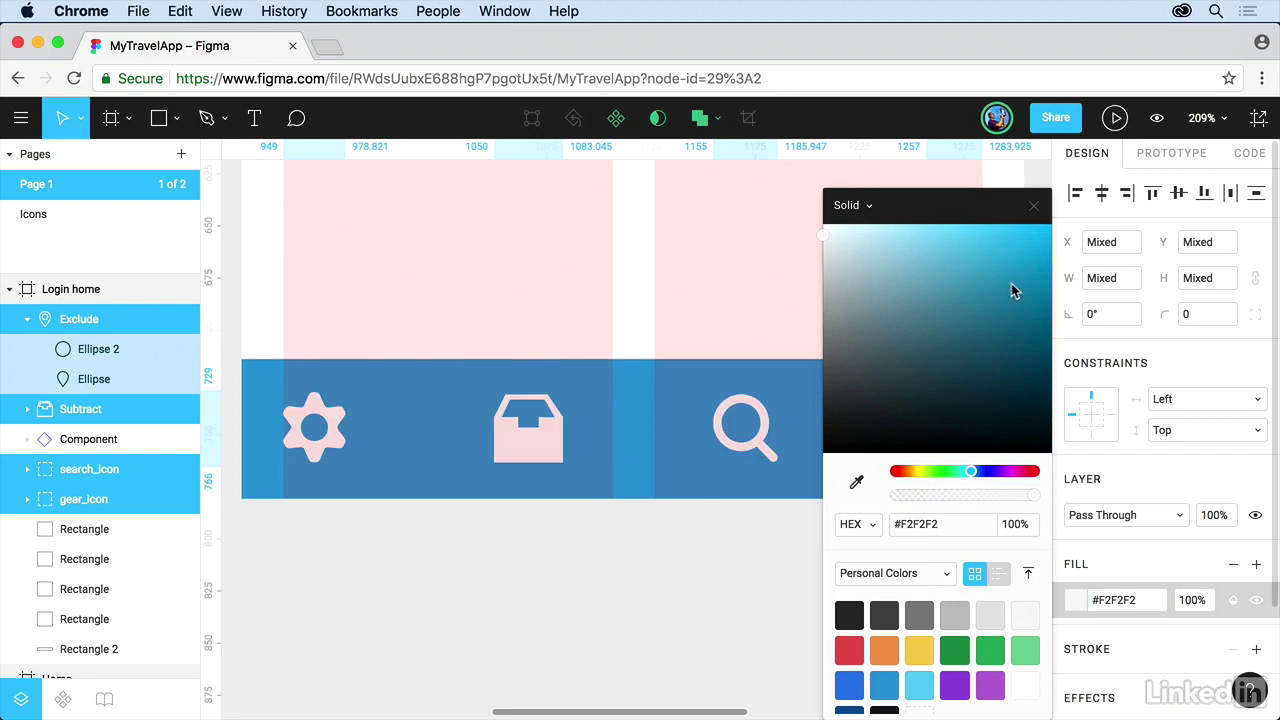
{"action": "left_click", "coordinate": [1034, 206]}
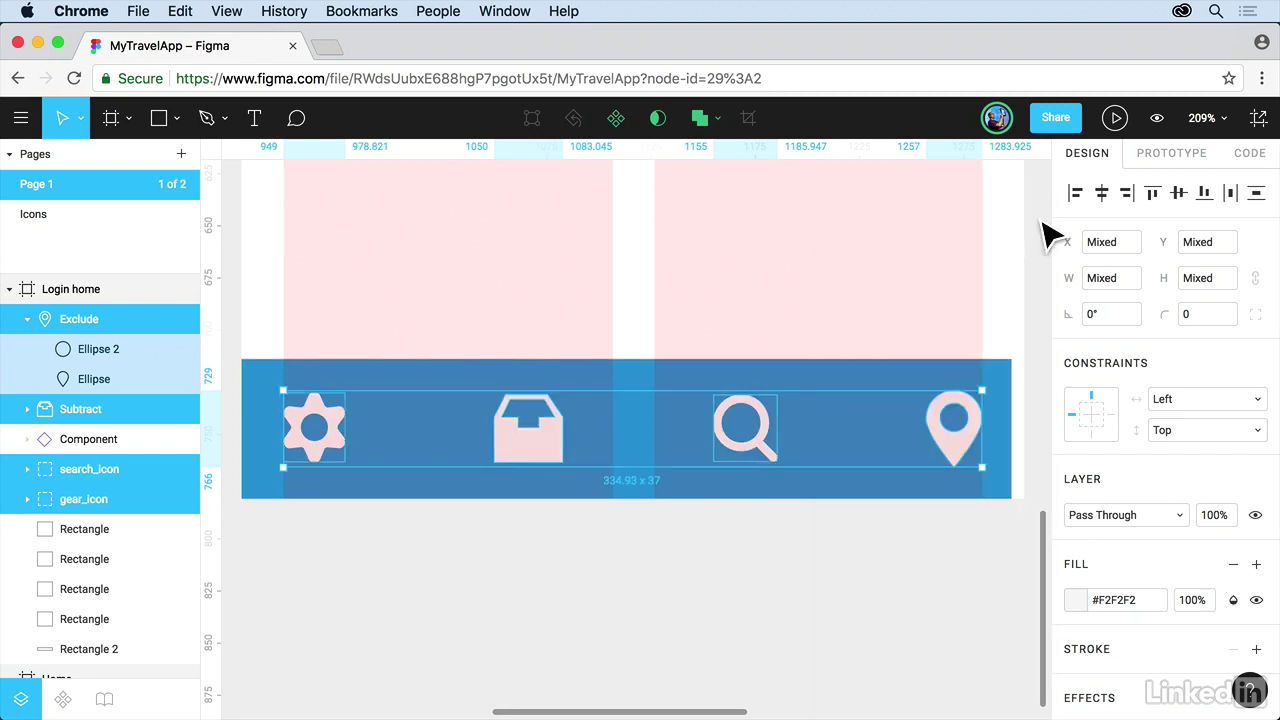
- Stretch the blue bar's right edge so it measures 375 × 67 at X 0
{"action": "left_click", "coordinate": [500, 380]}
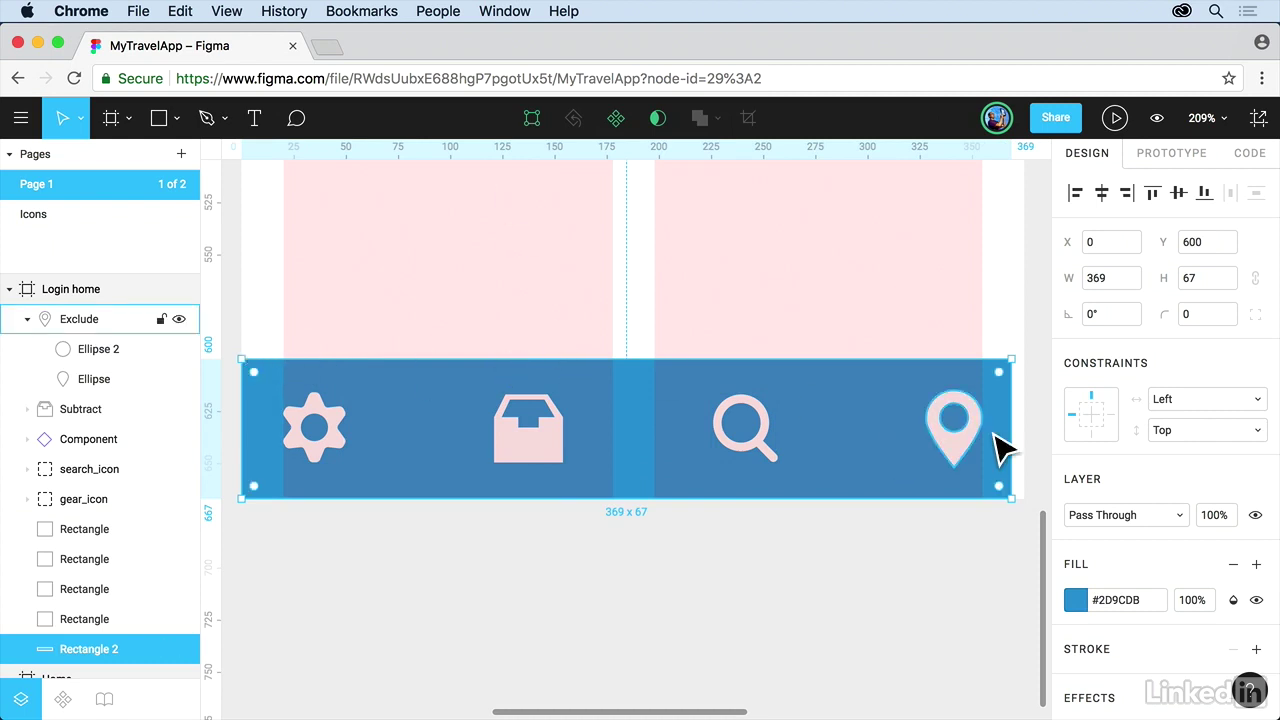
{"action": "left_click_drag", "start_coordinate": [1023, 444], "coordinate": [1038, 445]}
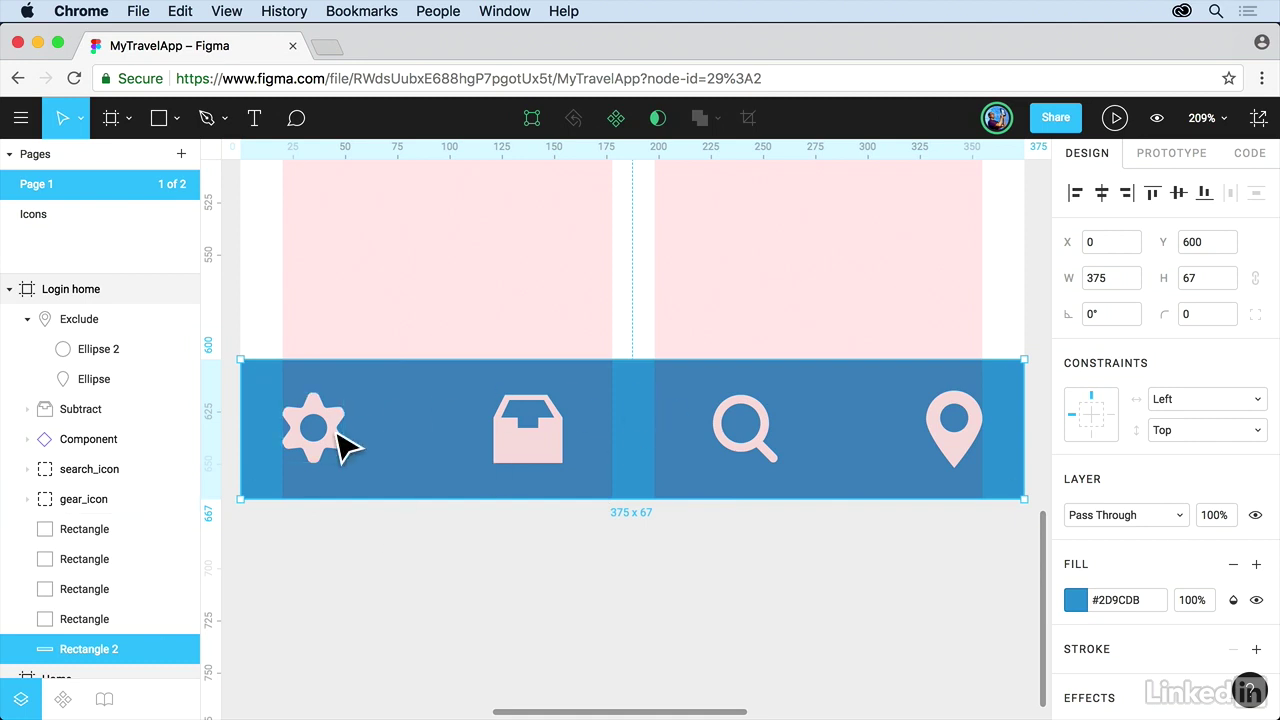
- Select the blue bar with the gear, inbox, search and pin icons and group them
{"action": "left_click", "coordinate": [340, 440], "text": "shift"}
{"action": "left_click", "coordinate": [528, 460], "text": "shift"}
{"action": "left_click", "coordinate": [743, 448], "text": "shift"}
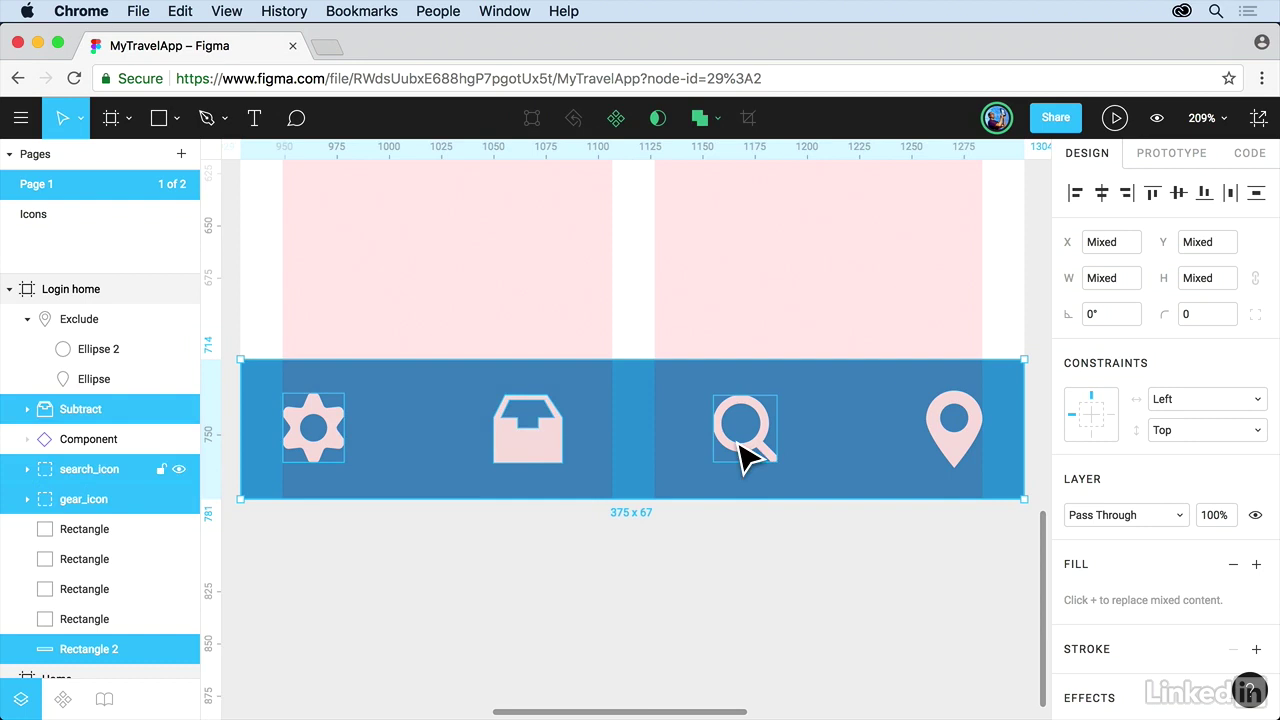
{"action": "left_click", "coordinate": [968, 460], "text": "shift"}
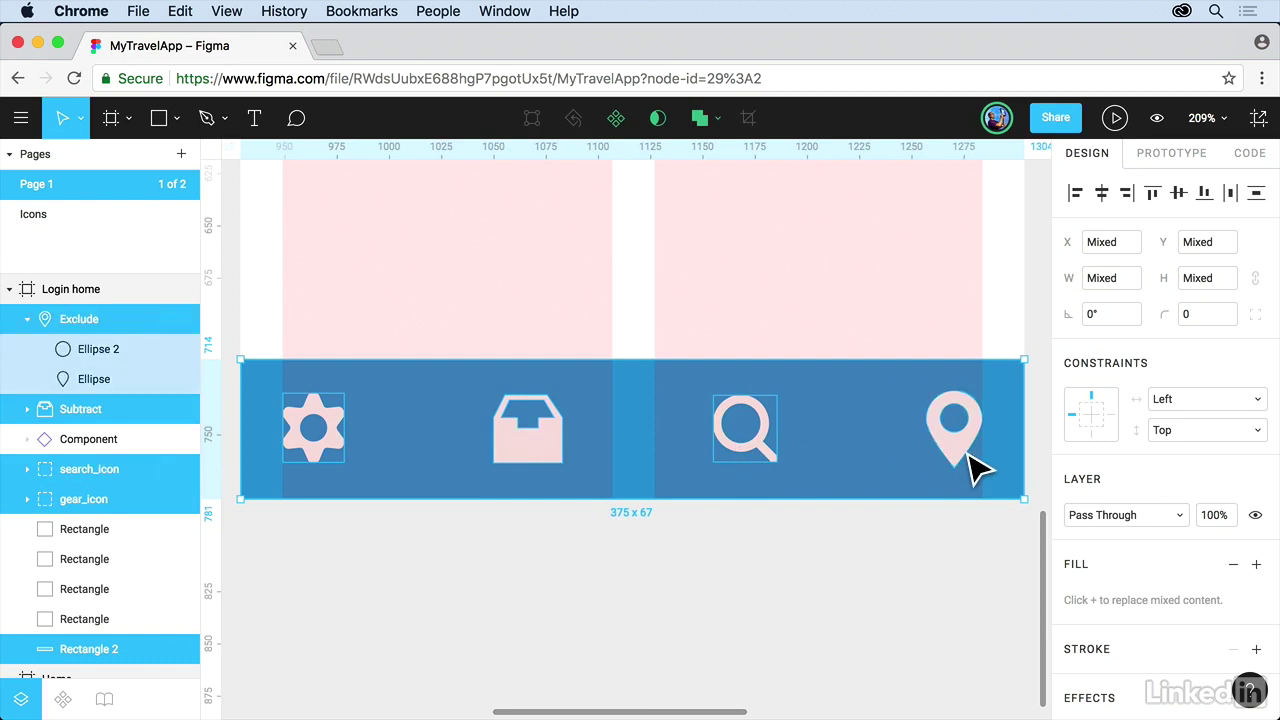
{"action": "right_click", "coordinate": [876, 449]}
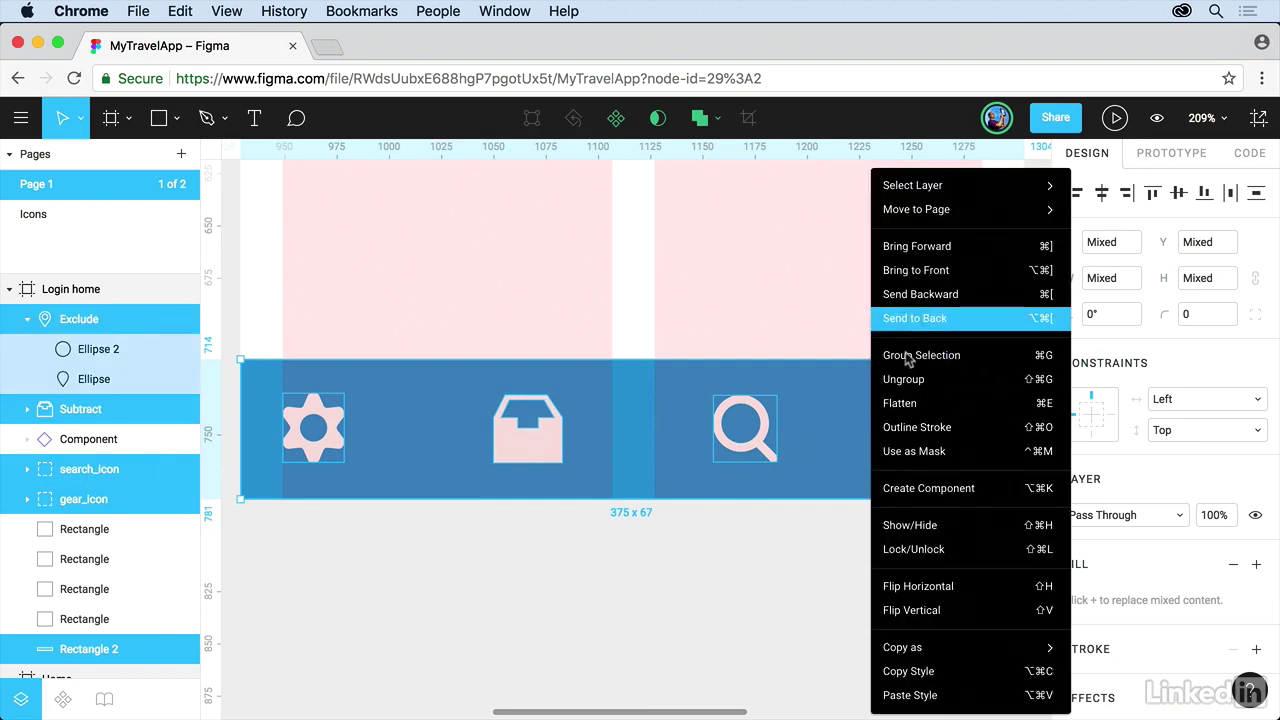
{"action": "left_click", "coordinate": [908, 356]}
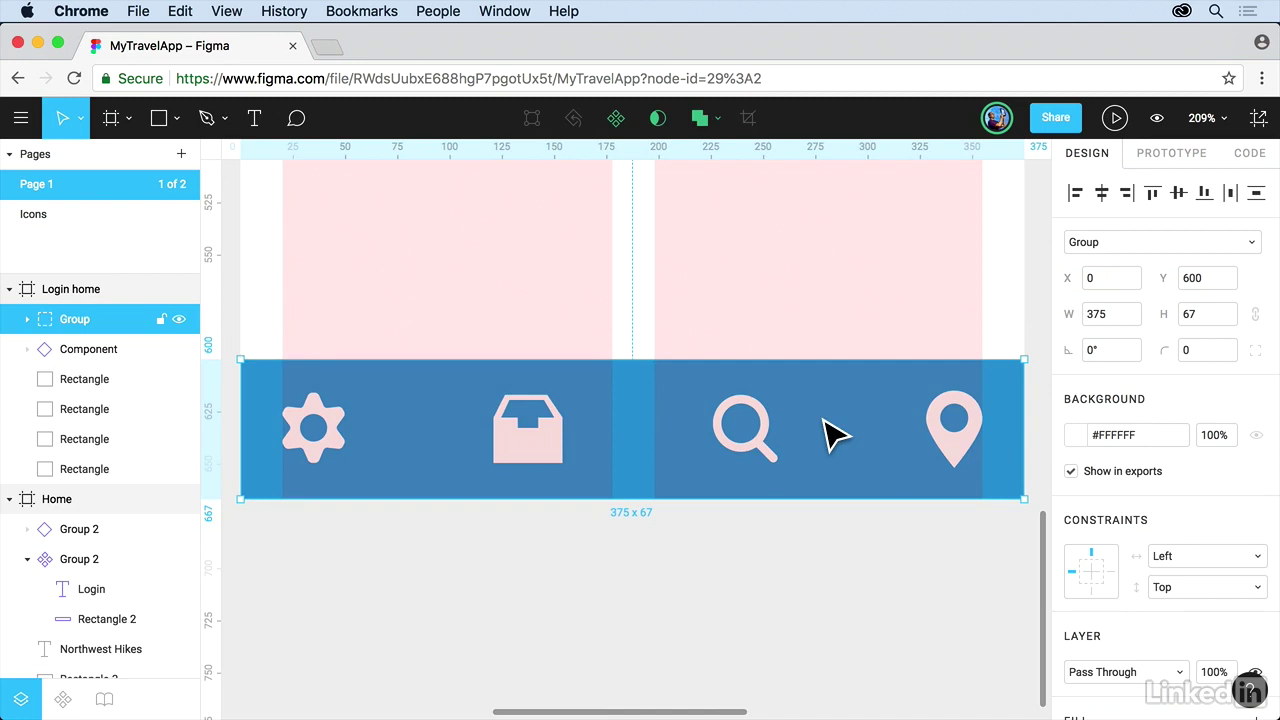
{"action": "left_click", "coordinate": [1238, 246]}
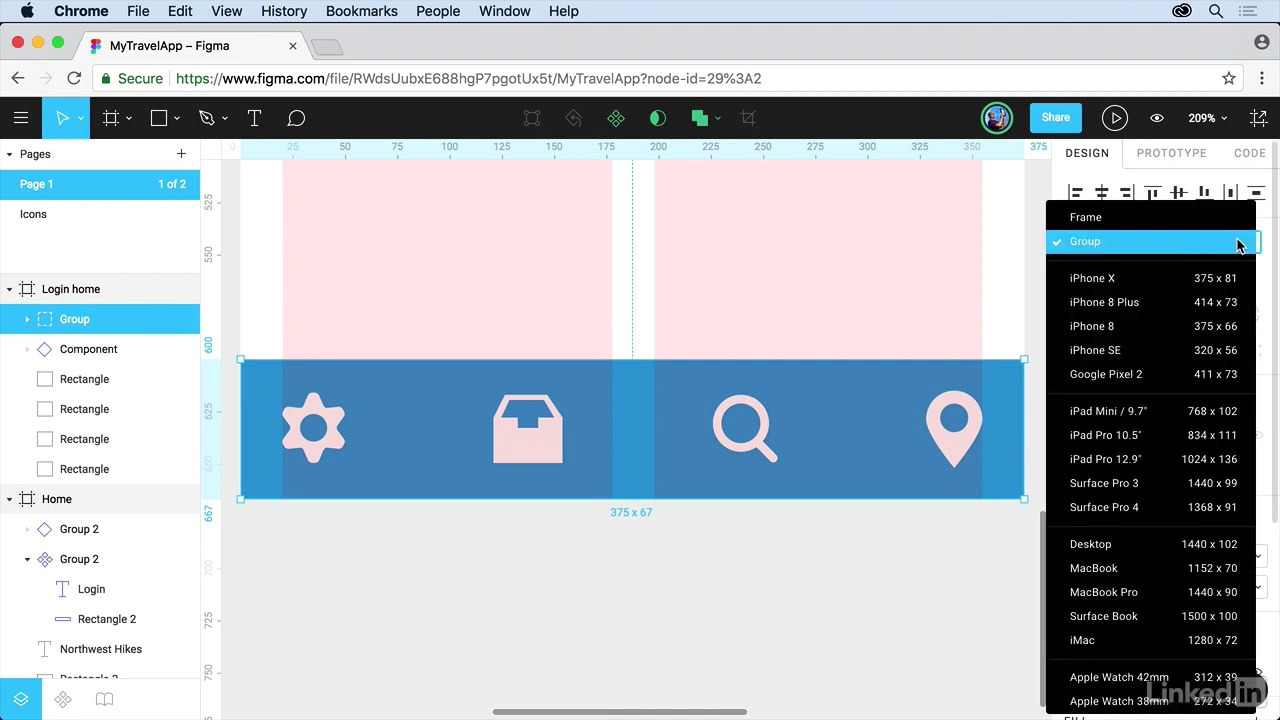
- Convert the bottom bar group into a 375 × 67 frame and expand its layers
{"action": "left_click", "coordinate": [1180, 223]}
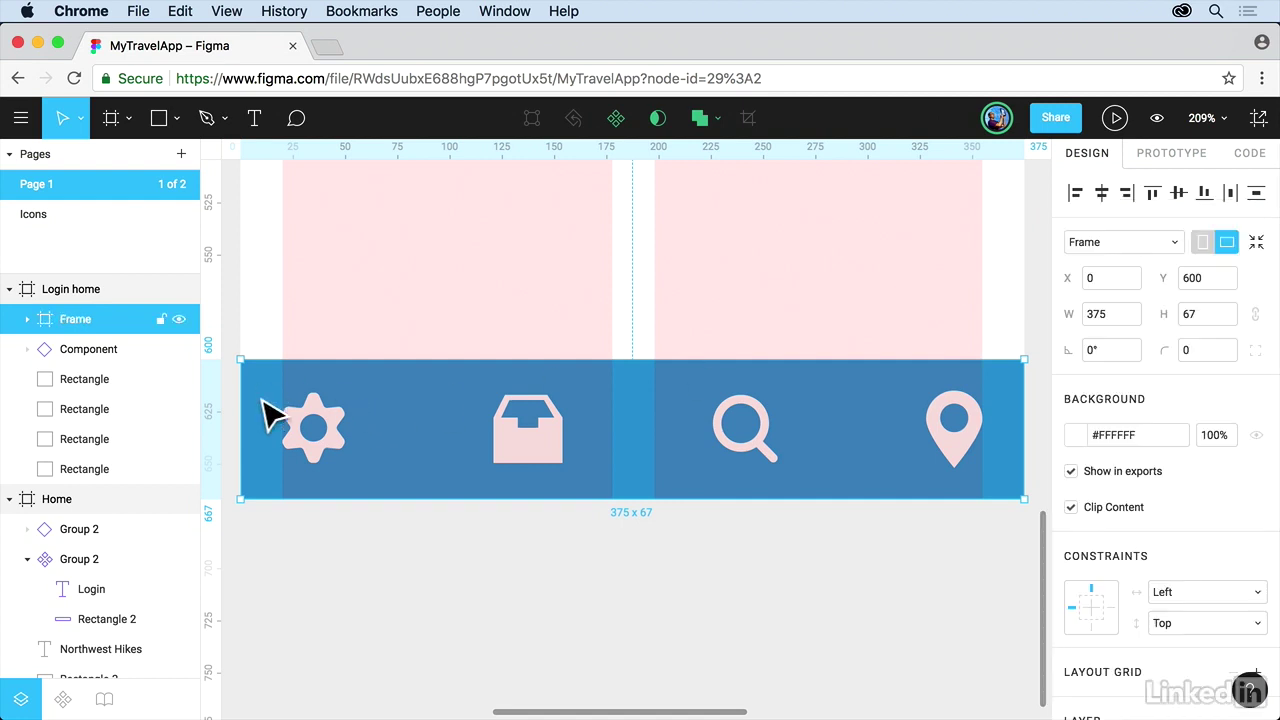
{"action": "left_click", "coordinate": [28, 320]}
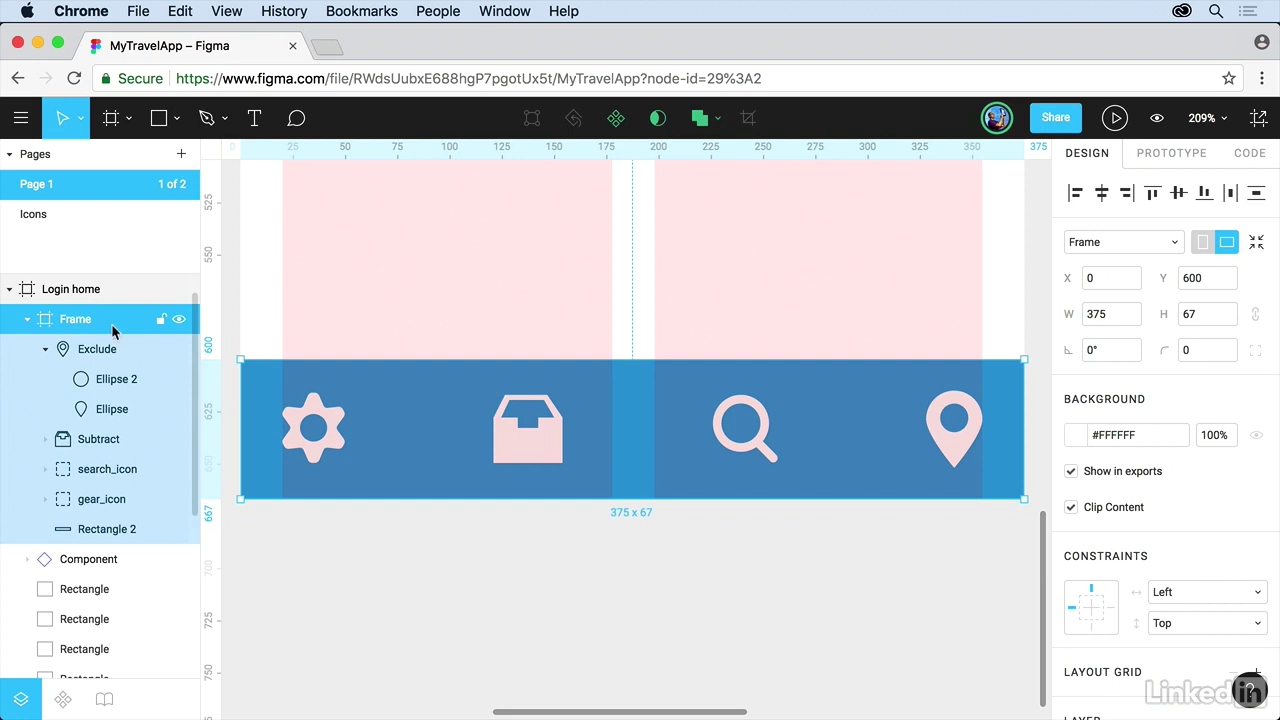
{"action": "scroll", "coordinate": [1193, 500], "scroll_direction": "down", "scroll_amount": 5}
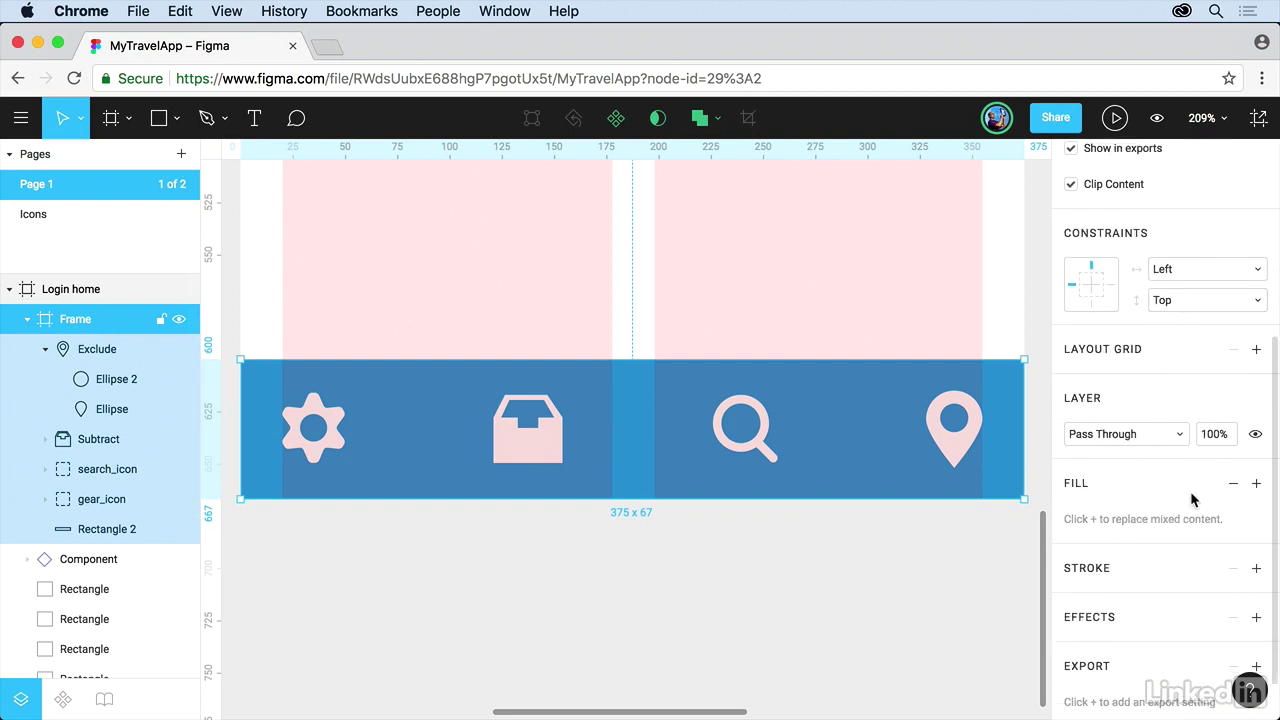
- Add a 4-column stretch layout grid with 0 gutter to the bar frame
{"action": "left_click", "coordinate": [1256, 349]}
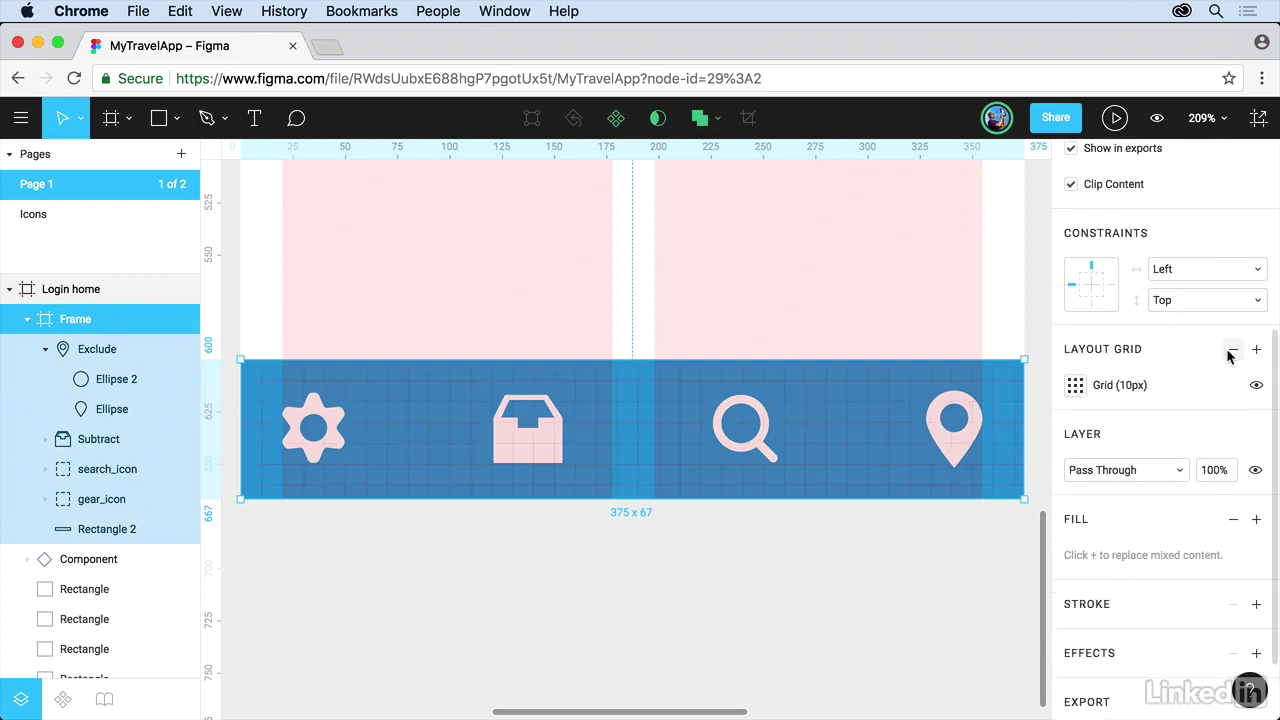
{"action": "left_click", "coordinate": [1076, 386]}
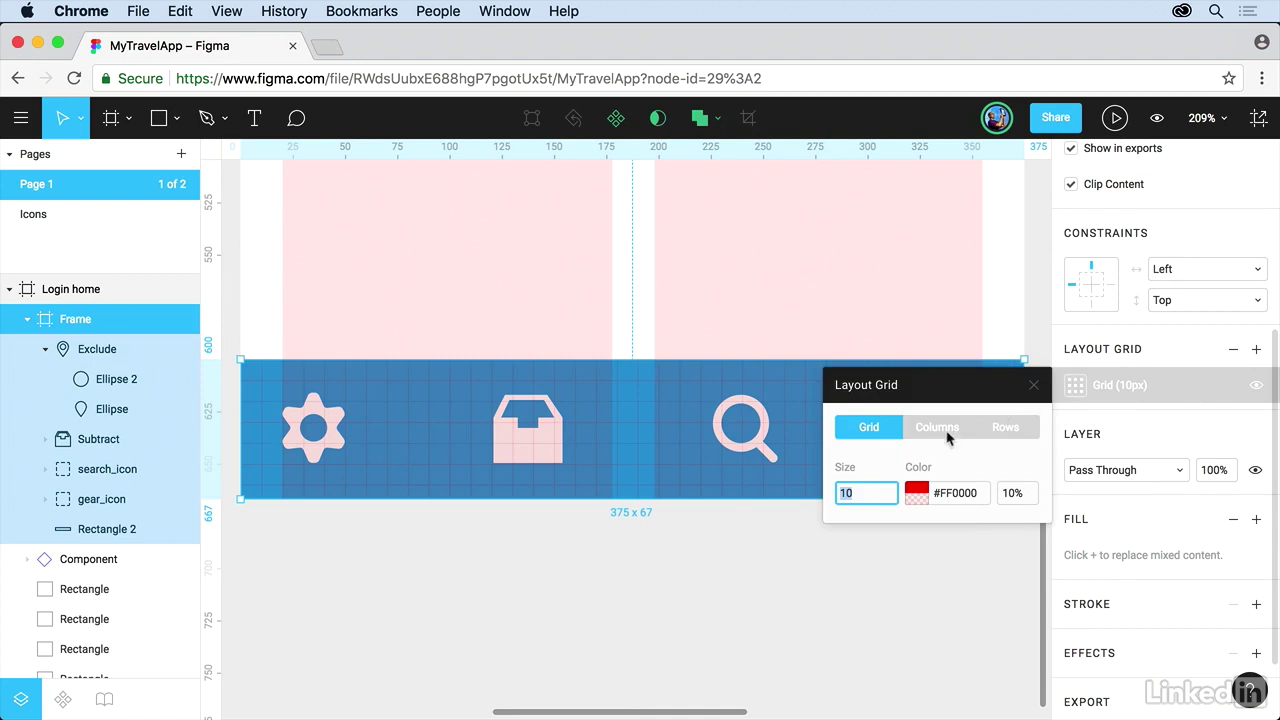
{"action": "left_click", "coordinate": [947, 437]}
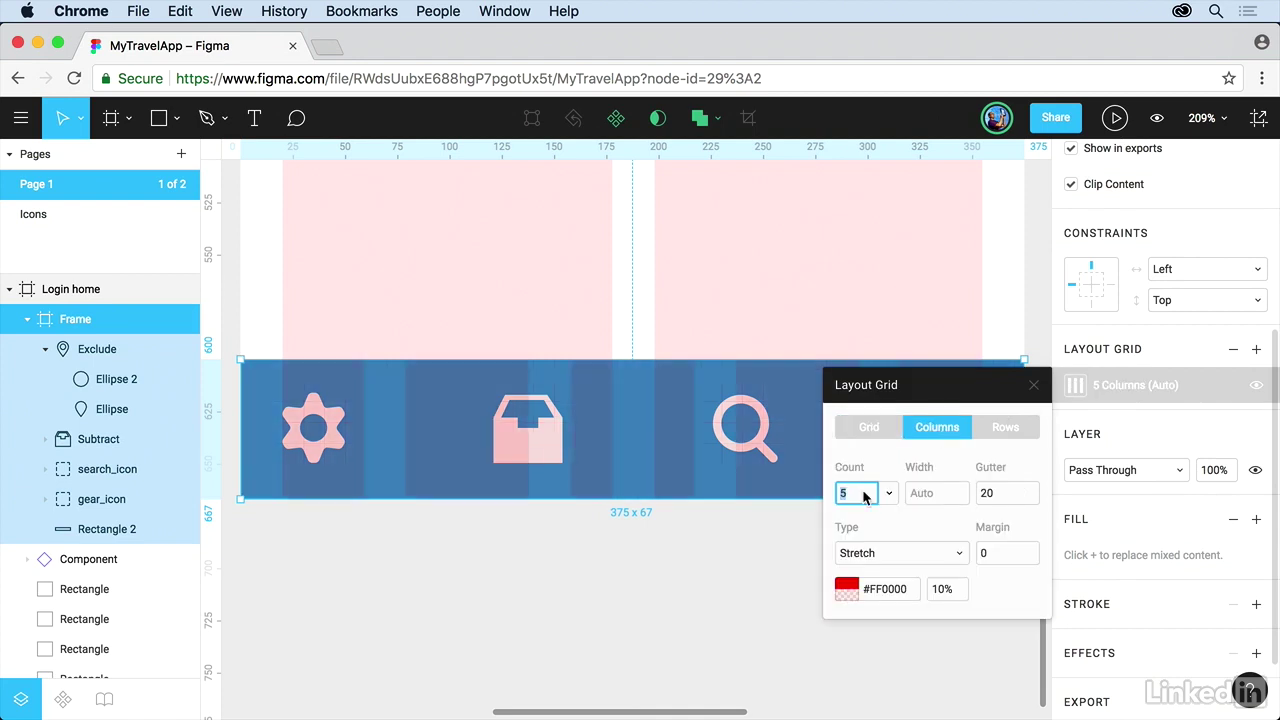
{"action": "type", "text": "4"}
{"action": "left_click", "coordinate": [991, 500]}
{"action": "type", "text": "0"}
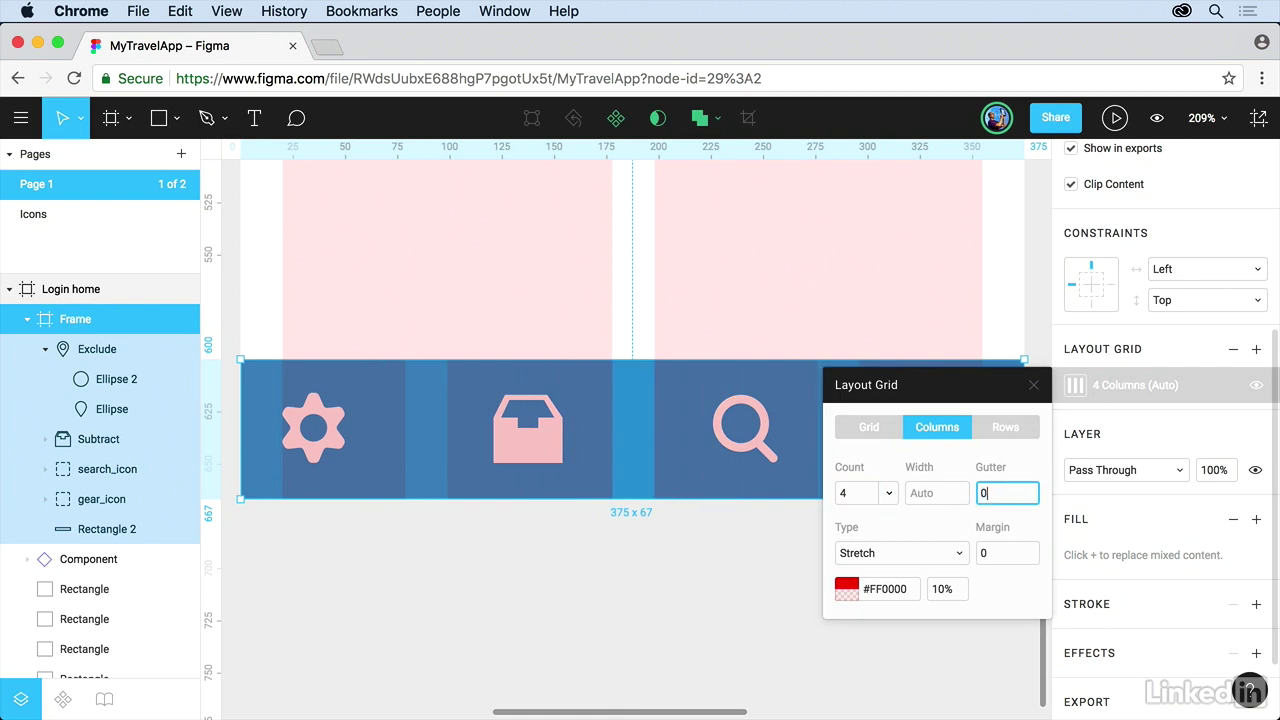
{"action": "key", "text": "Tab"}
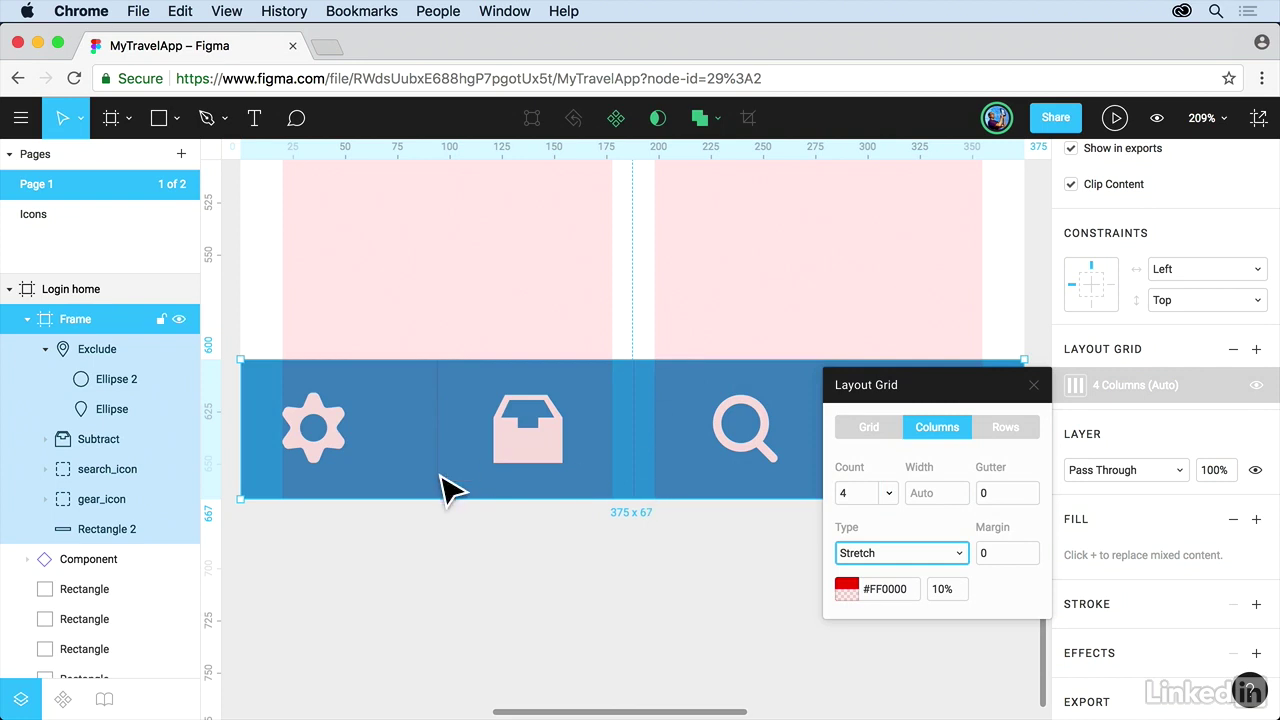
- Give the gear icon Bottom vertical and Center horizontal constraints
{"action": "left_click", "coordinate": [1036, 385]}
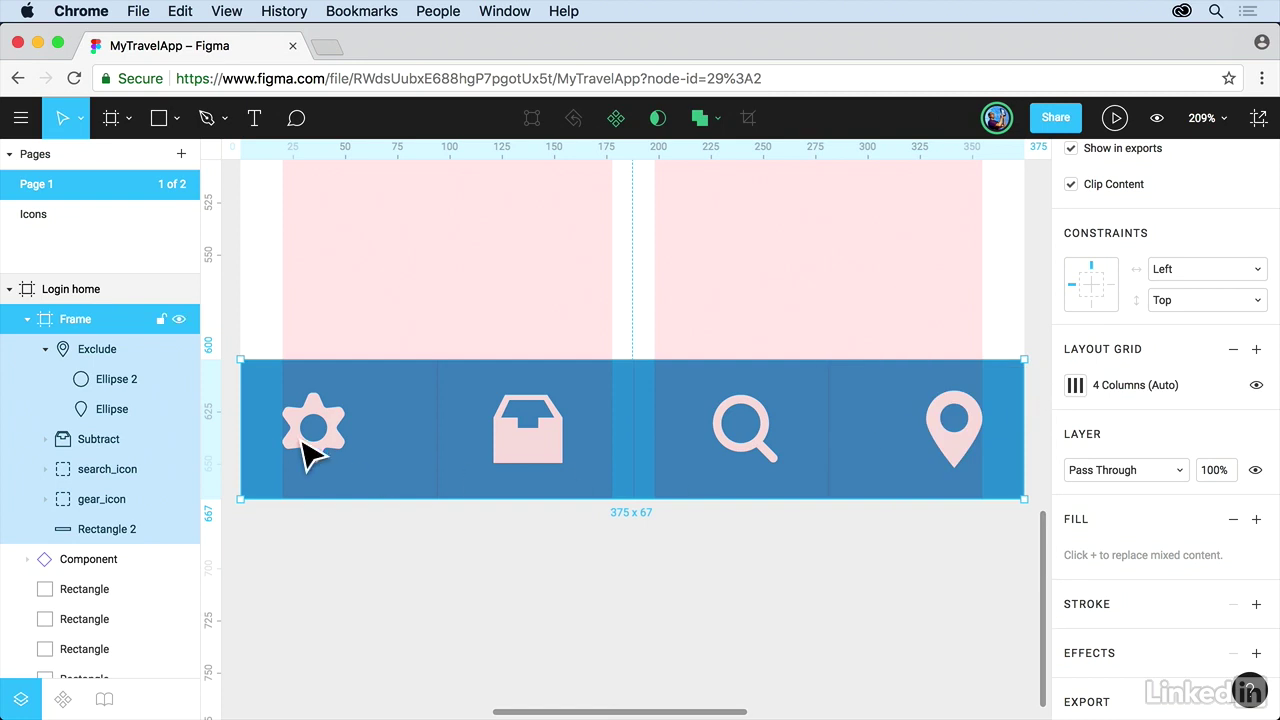
{"action": "left_click", "coordinate": [305, 443], "text": "super"}
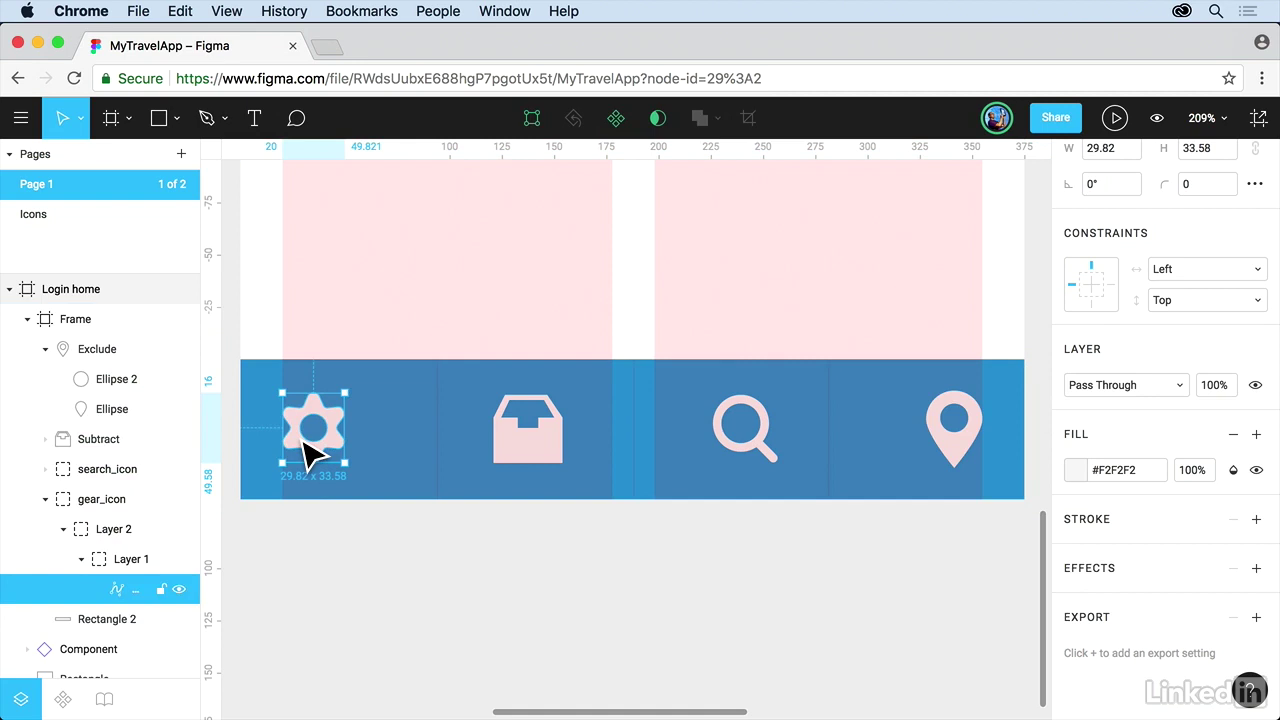
{"action": "left_click", "coordinate": [103, 504]}
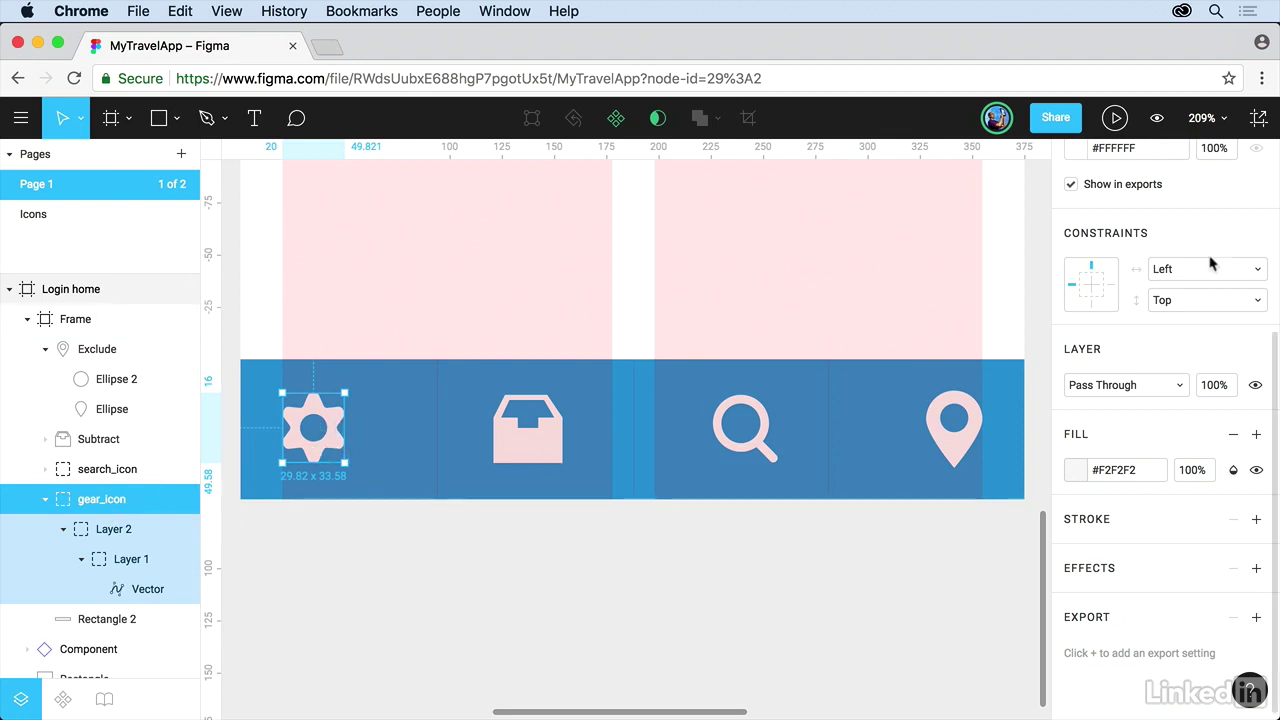
{"action": "left_click", "coordinate": [1204, 299]}
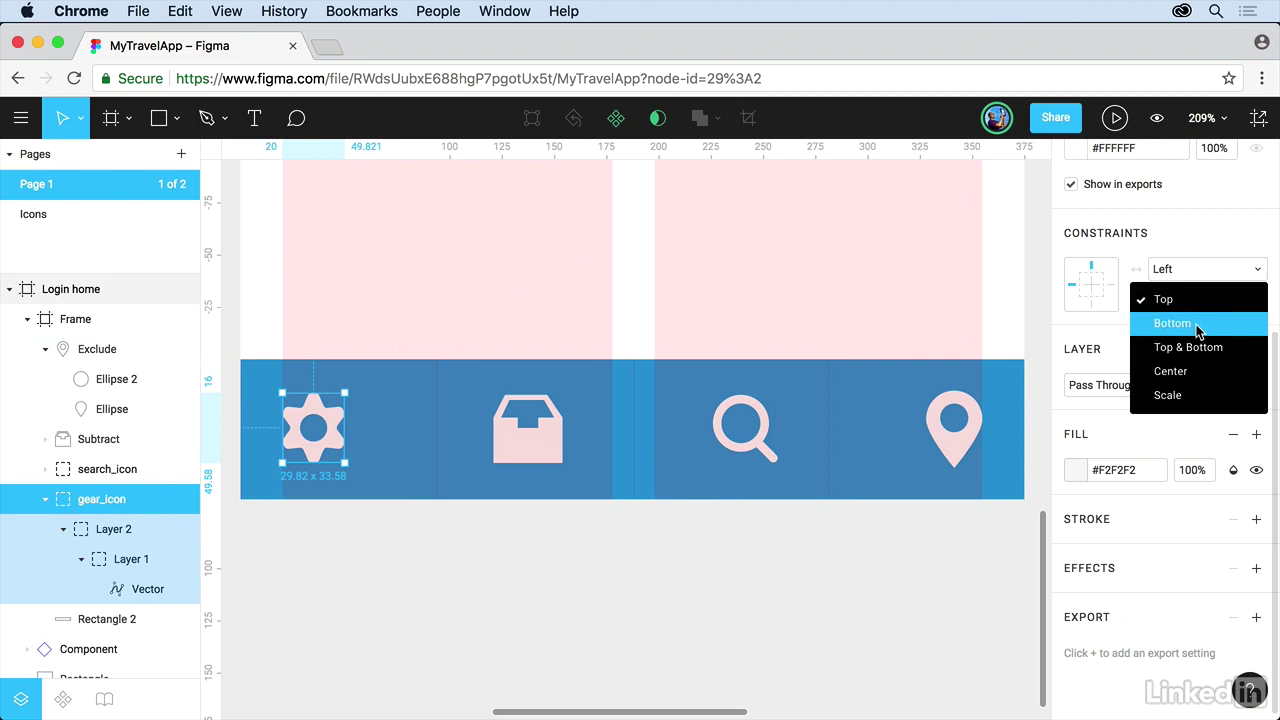
{"action": "left_click", "coordinate": [1197, 330]}
{"action": "left_click", "coordinate": [1187, 266]}
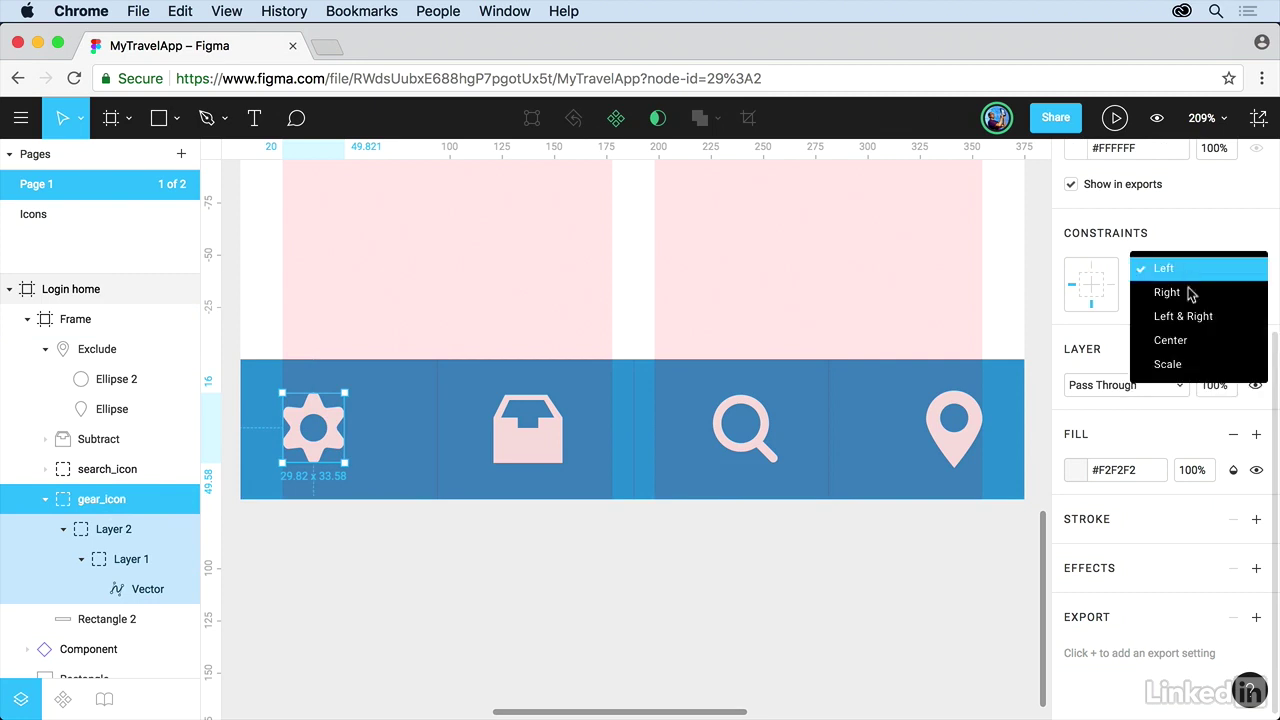
{"action": "left_click", "coordinate": [1185, 340]}
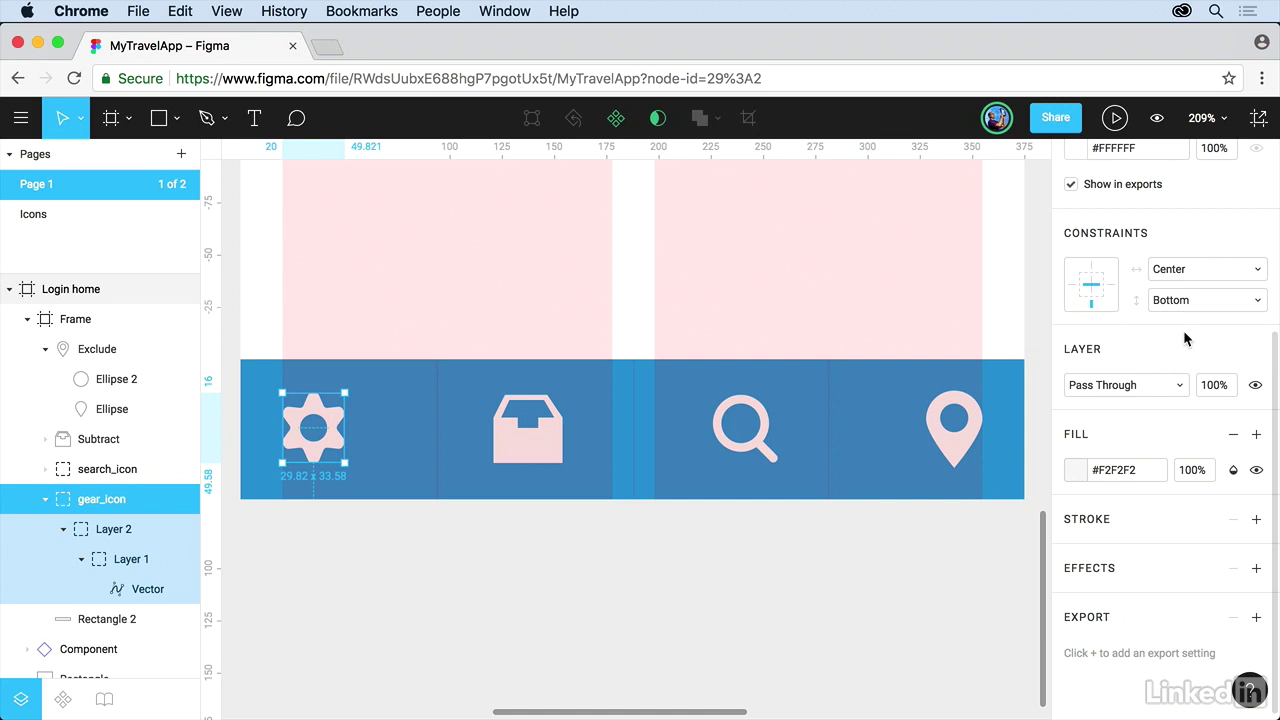
- Set the inbox icon's constraints to Bottom and Center
{"action": "left_click", "coordinate": [510, 458]}
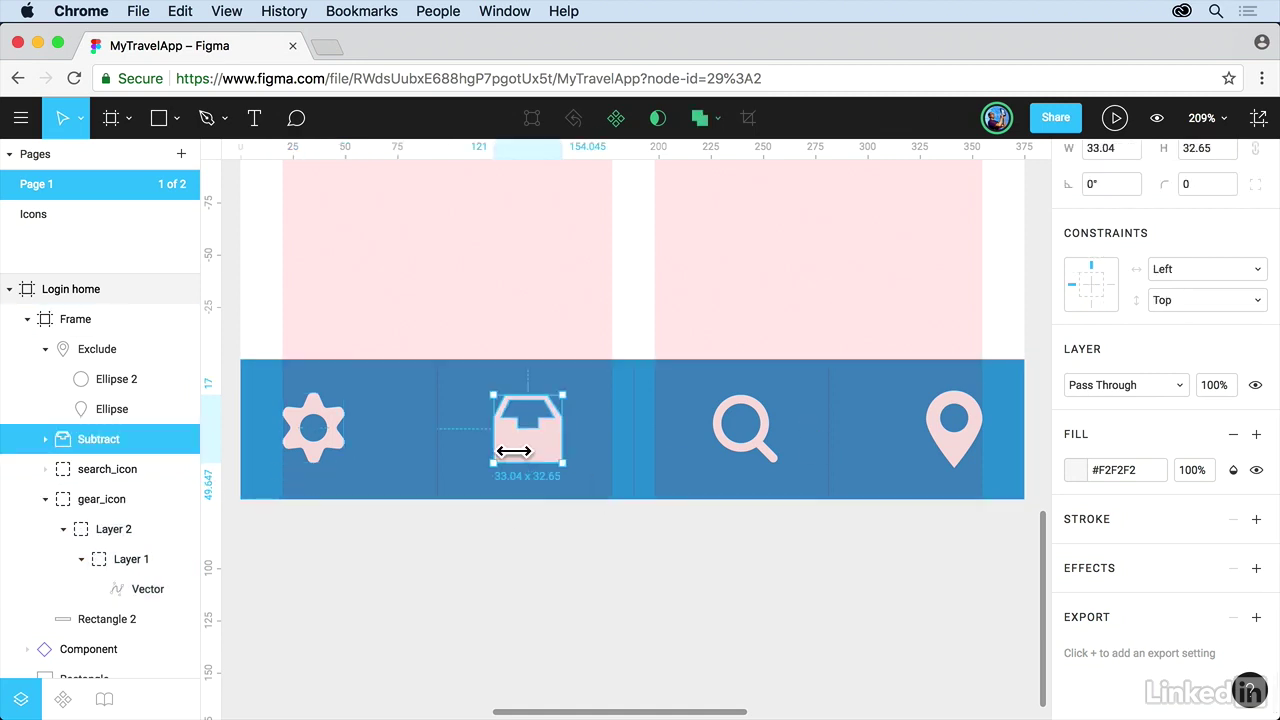
{"action": "left_click", "coordinate": [1232, 300]}
{"action": "left_click", "coordinate": [1210, 324]}
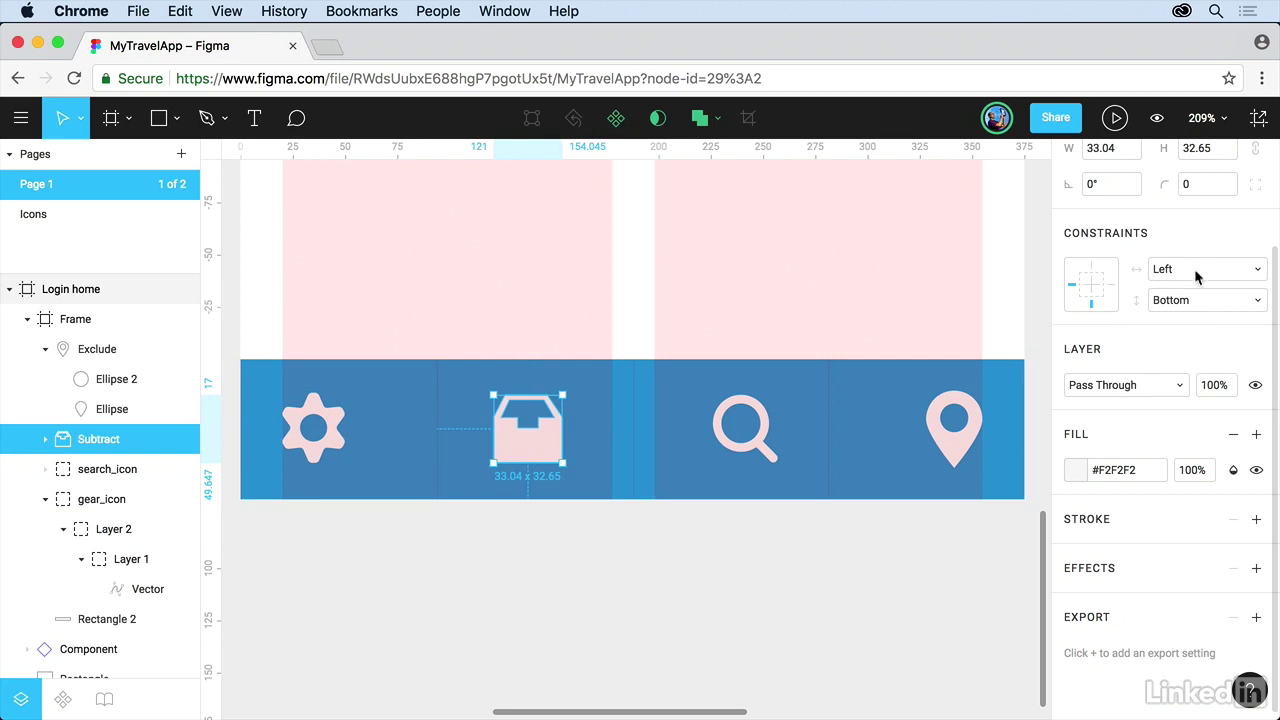
{"action": "left_click", "coordinate": [1198, 276]}
{"action": "left_click", "coordinate": [1190, 336]}
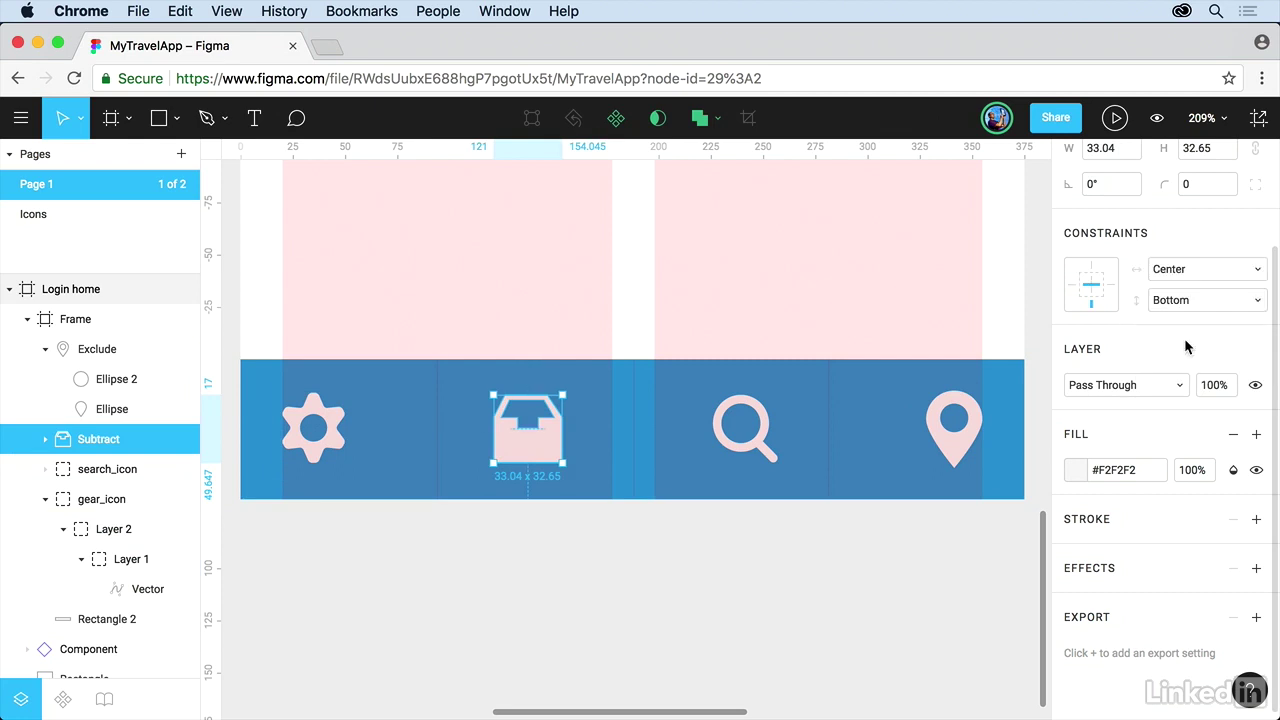
- Constrain the search and location-pin icons together to Bottom and Center
{"action": "left_click", "coordinate": [772, 439]}
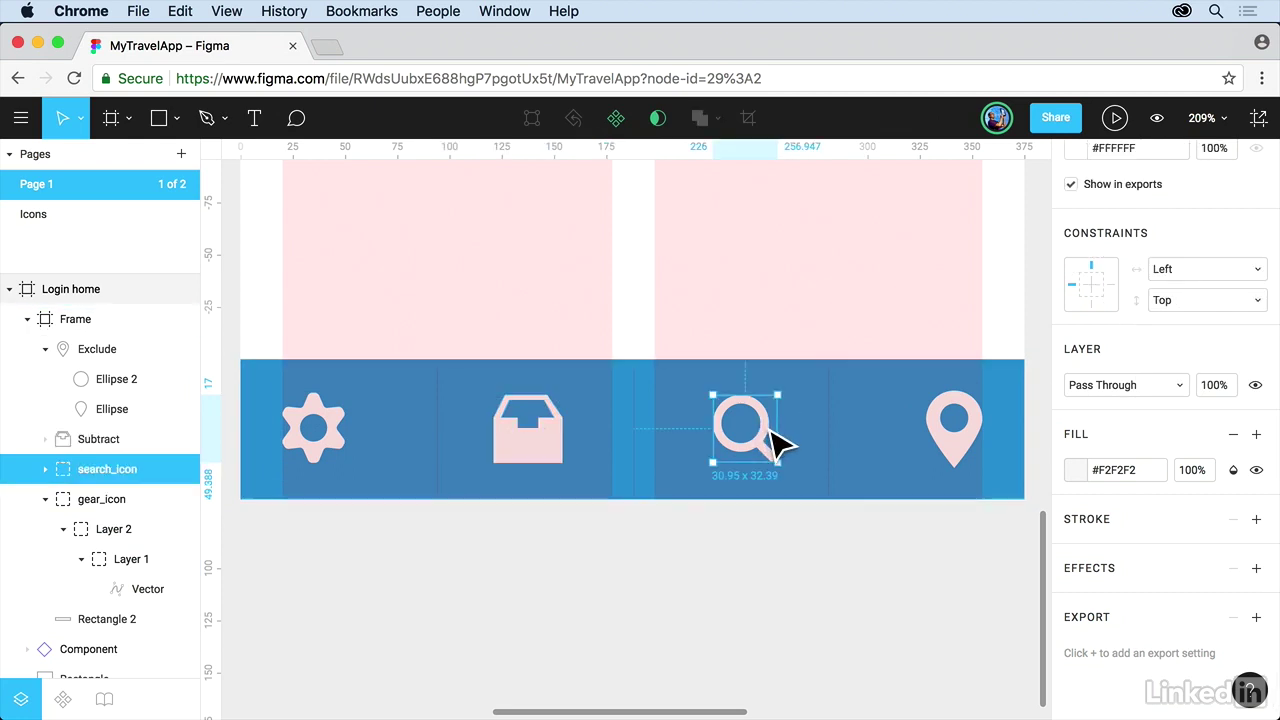
{"action": "left_click", "coordinate": [970, 450], "text": "shift"}
{"action": "left_click", "coordinate": [1205, 302]}
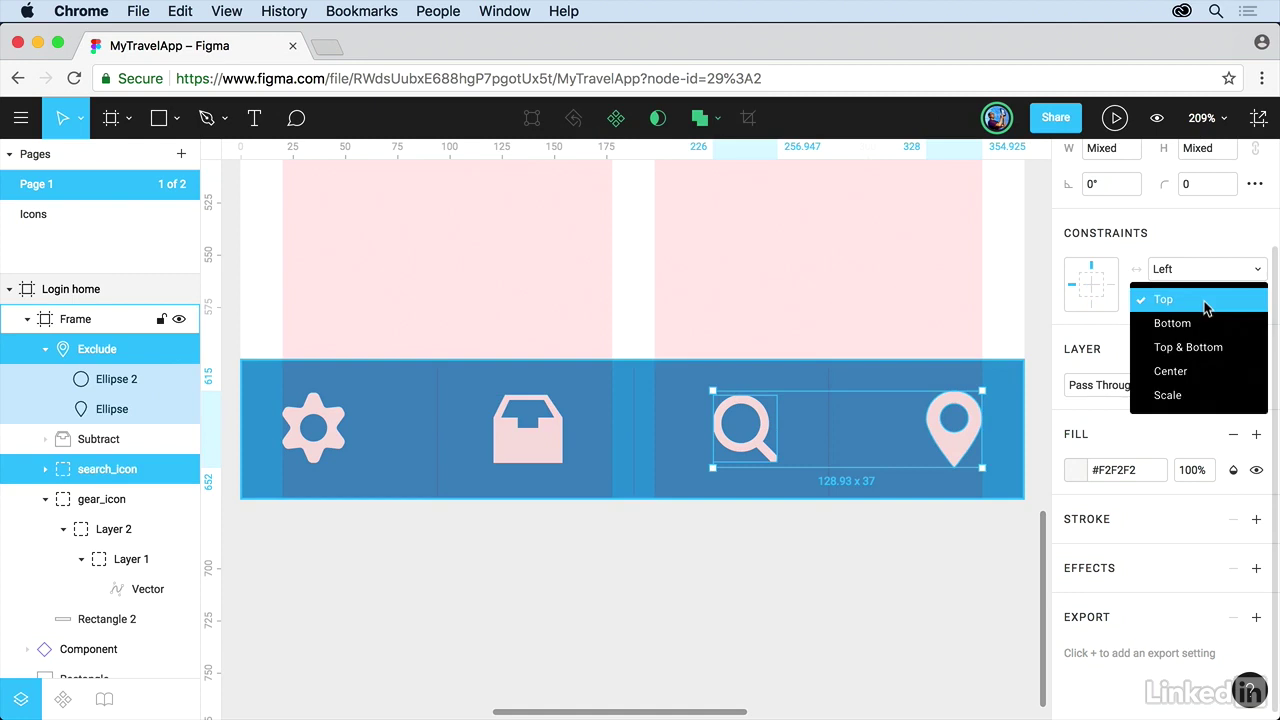
{"action": "left_click", "coordinate": [1206, 323]}
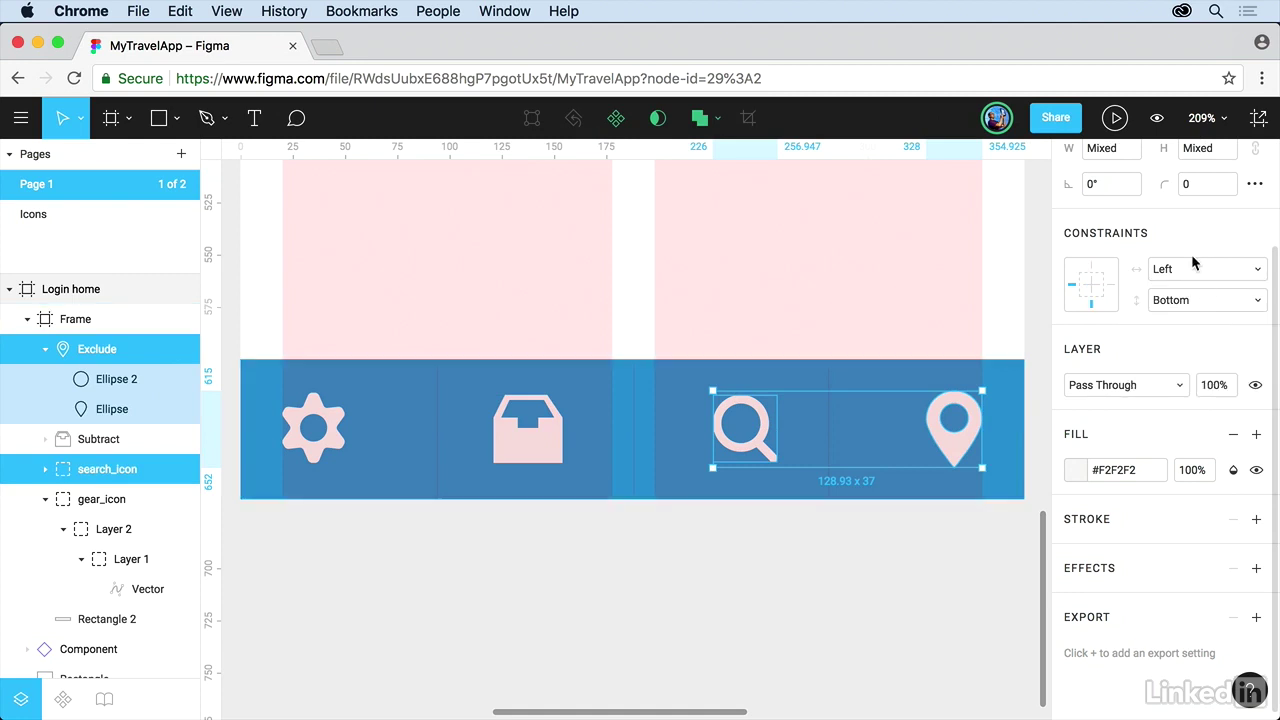
{"action": "left_click", "coordinate": [1193, 264]}
{"action": "left_click", "coordinate": [1187, 346]}
- Give the blue background rectangle Bottom and Left & Right constraints
{"action": "left_click", "coordinate": [614, 409]}
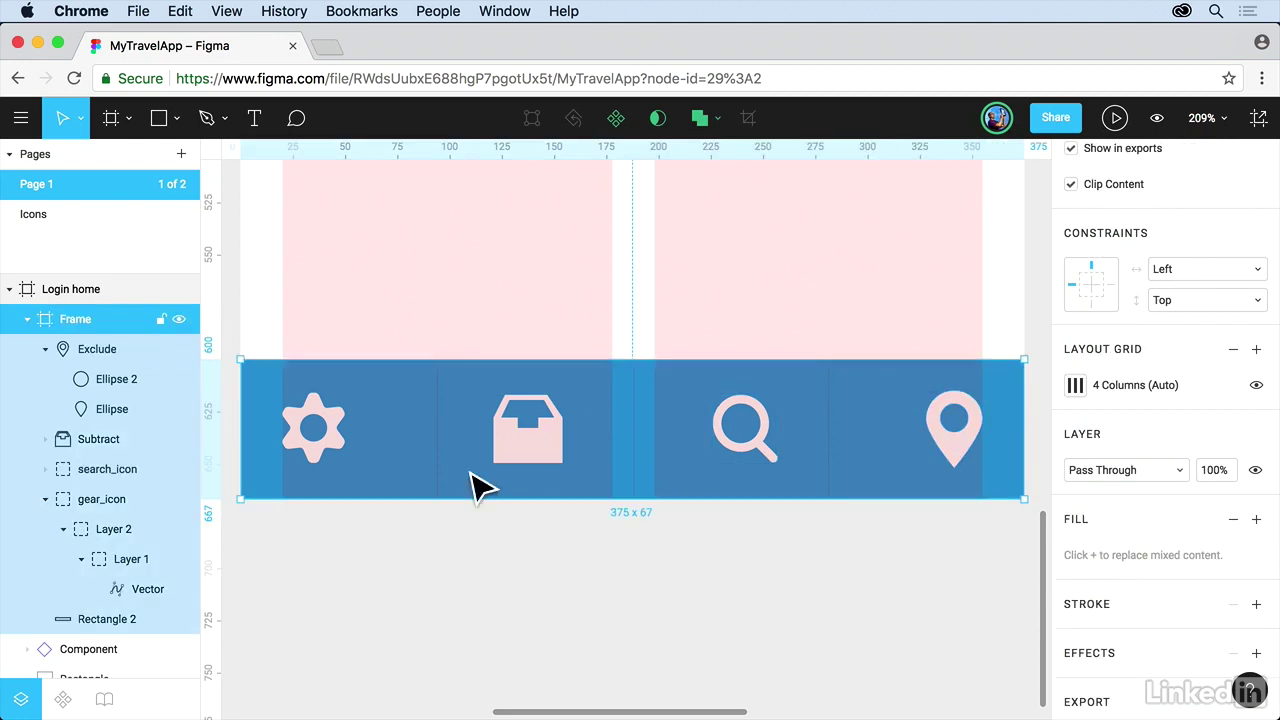
{"action": "left_click", "coordinate": [107, 622]}
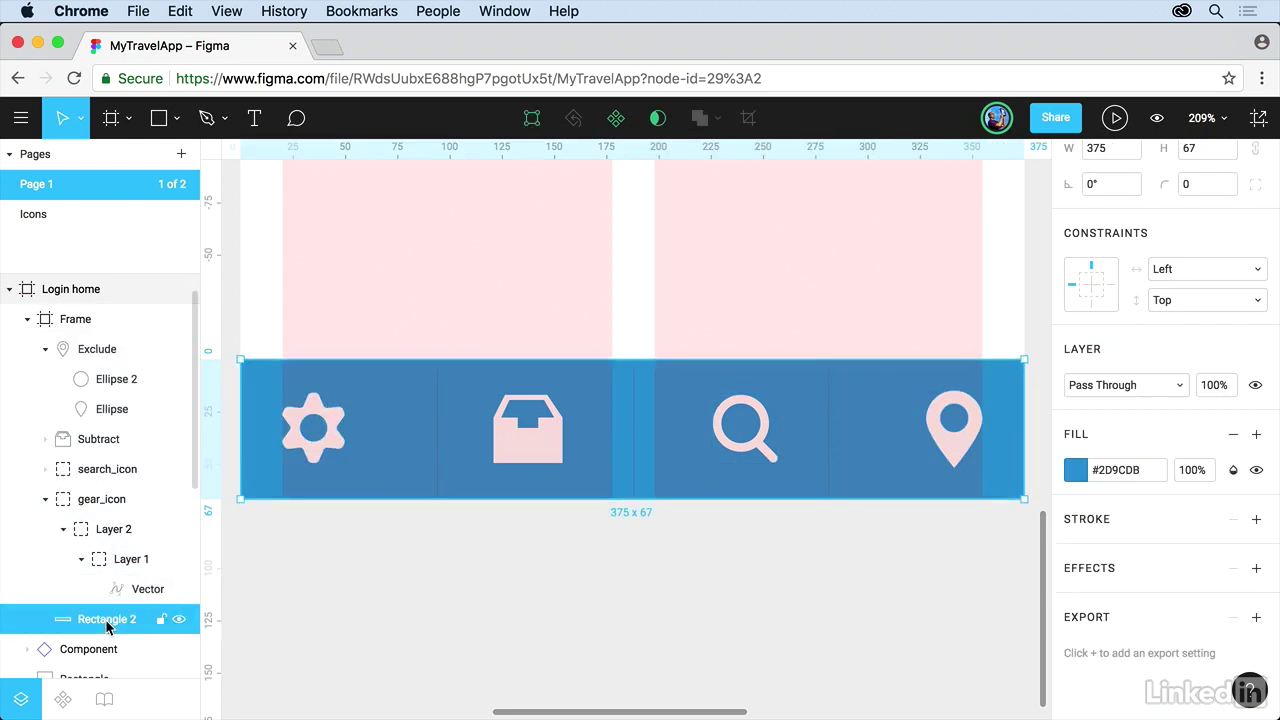
{"action": "left_click", "coordinate": [1185, 301]}
{"action": "left_click", "coordinate": [1178, 325]}
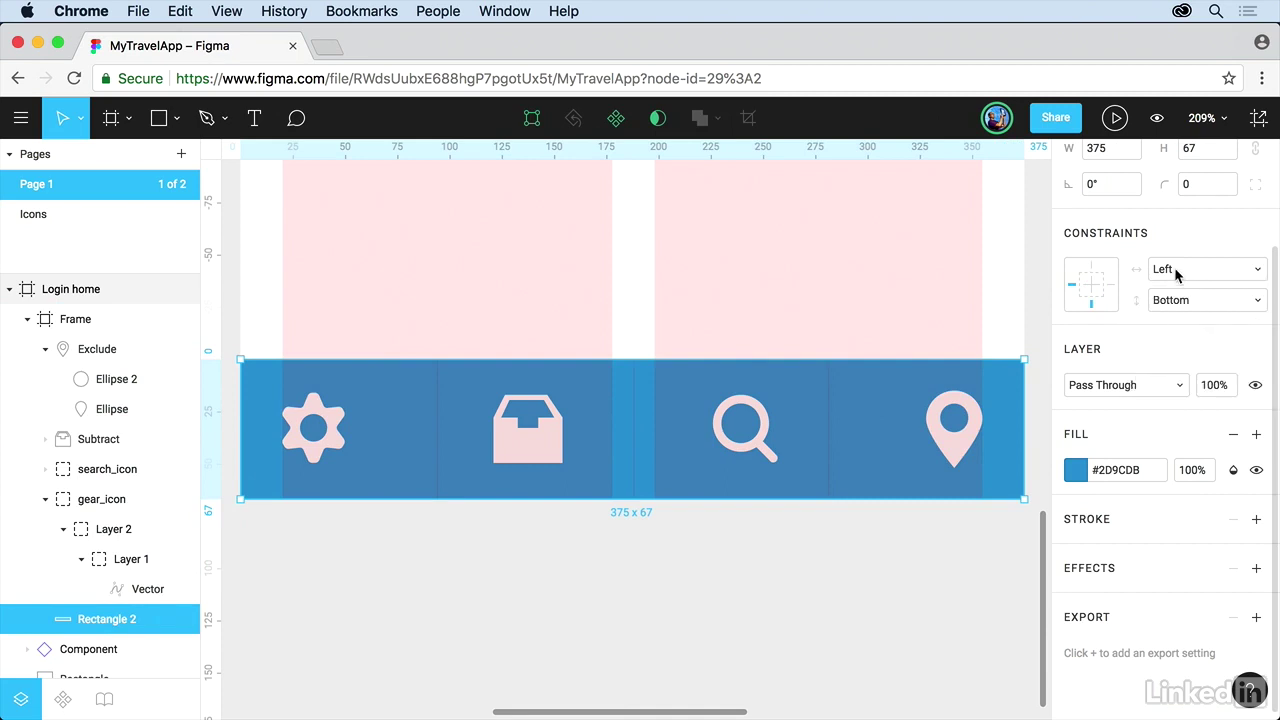
{"action": "left_click", "coordinate": [1177, 272]}
{"action": "left_click", "coordinate": [1181, 322]}
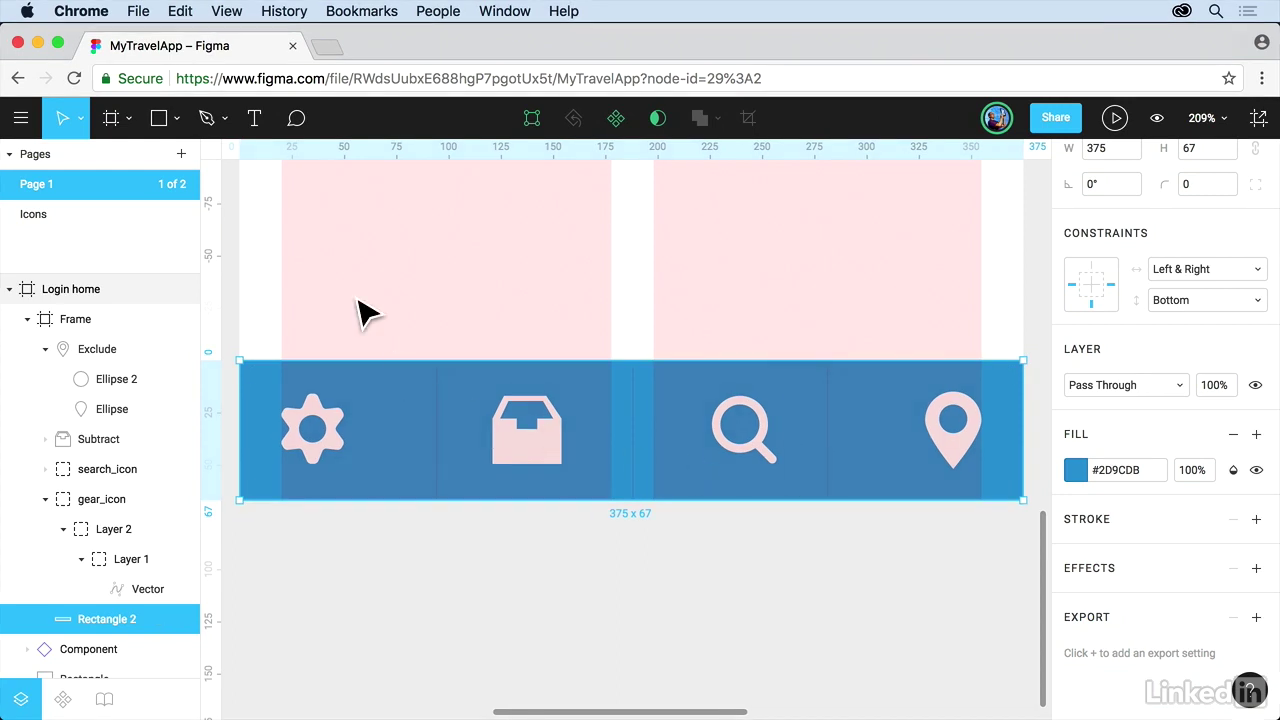
- Give the 375 × 67 nav bar frame Bottom and Left & Right constraints
{"action": "left_click", "coordinate": [74, 330]}
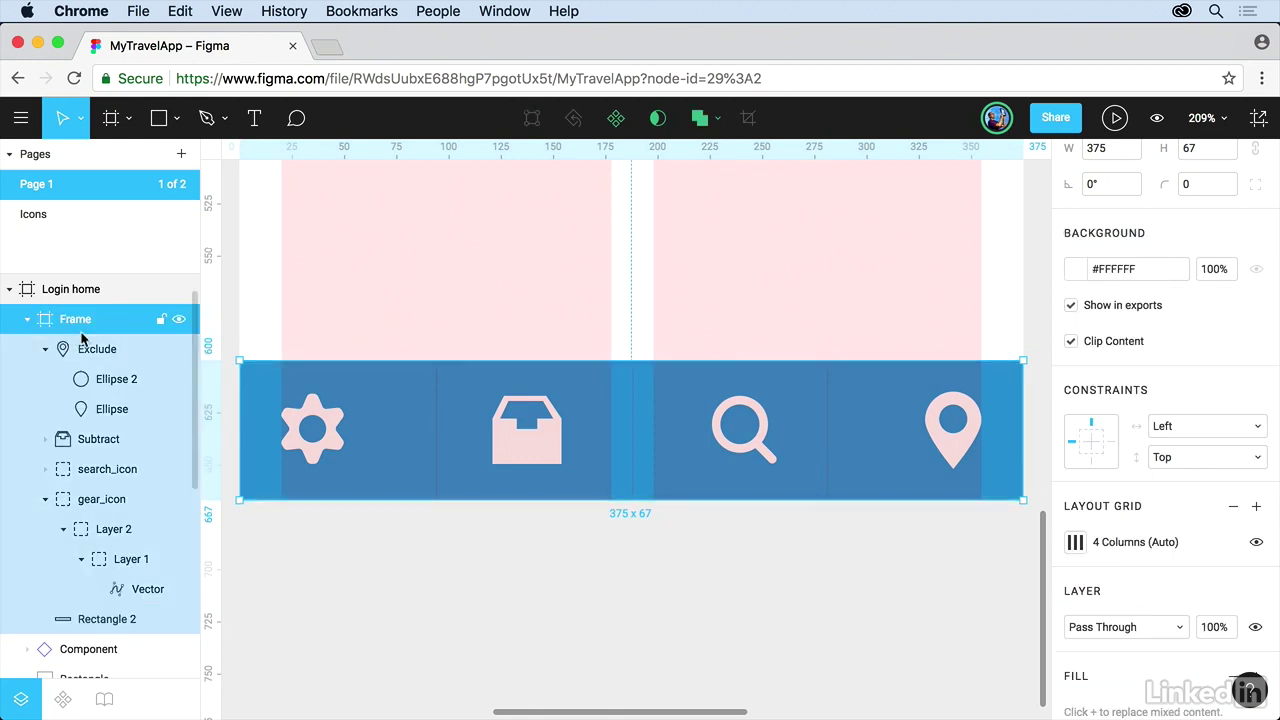
{"action": "left_click", "coordinate": [1183, 466]}
{"action": "left_click", "coordinate": [1178, 477]}
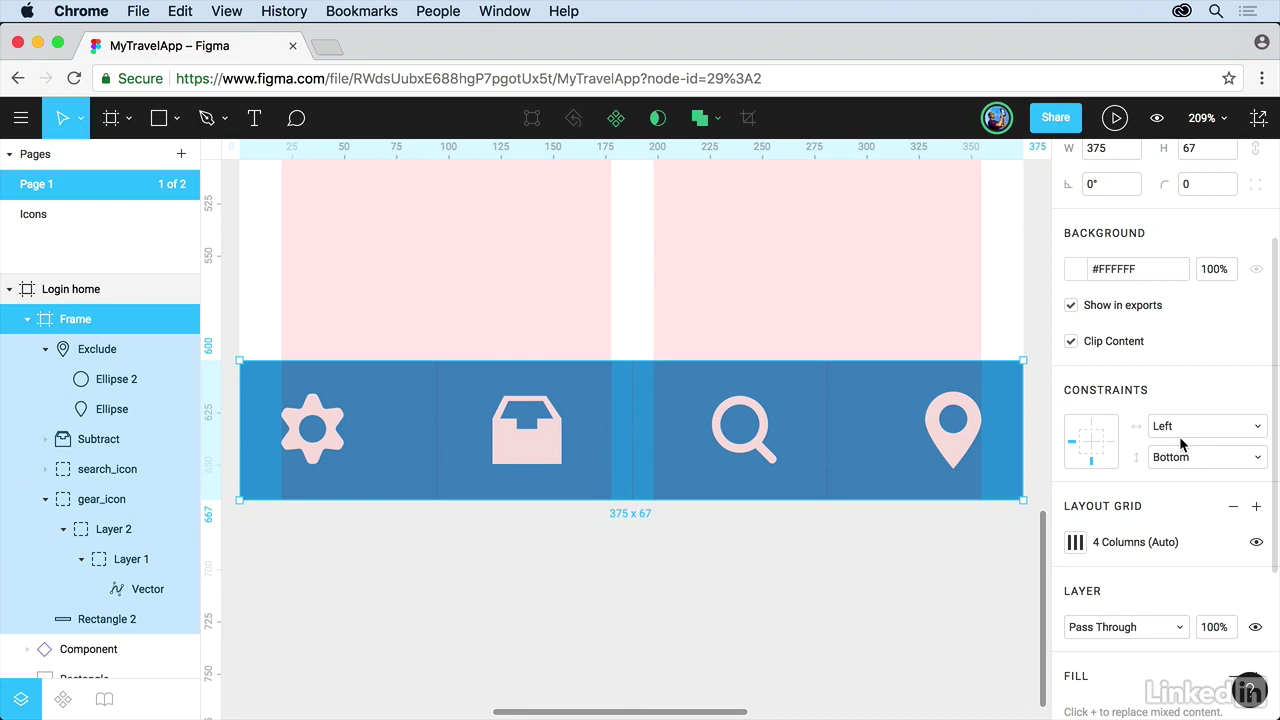
{"action": "left_click", "coordinate": [1182, 445]}
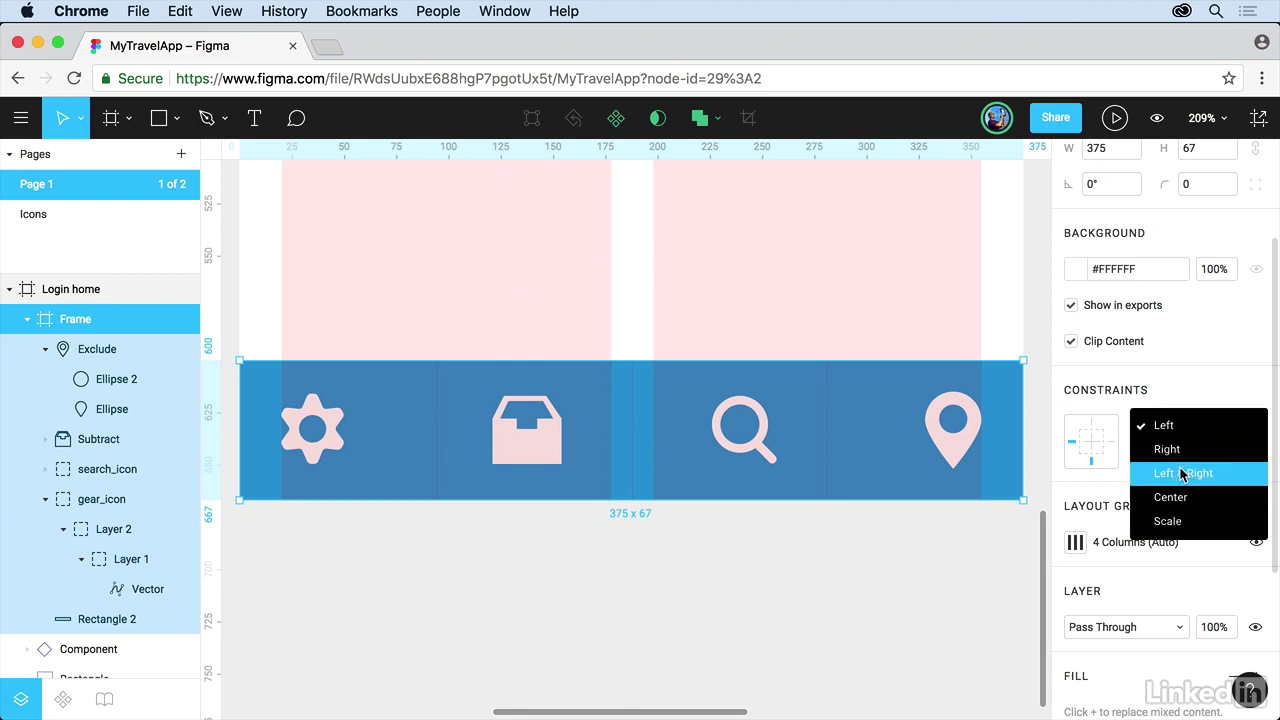
{"action": "left_click", "coordinate": [1182, 473]}
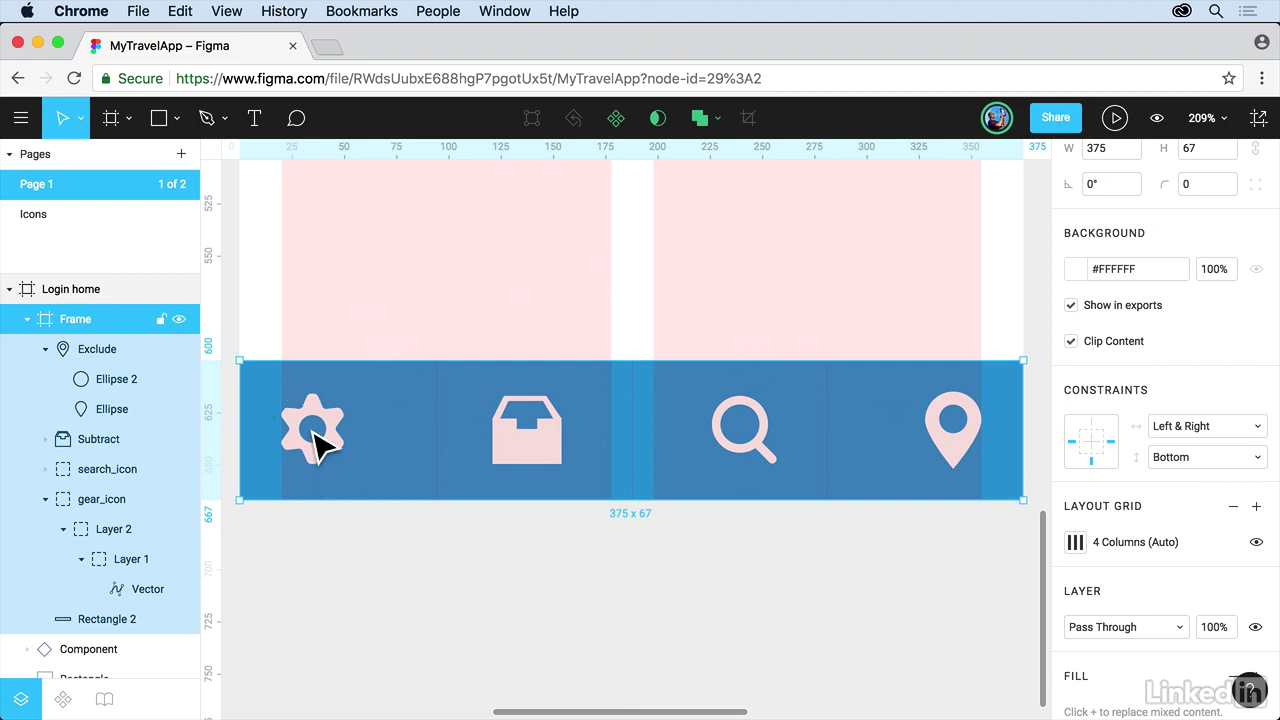
- Resize Login home to confirm the nav bar widens and stays bottom-pinned, then undo to 375 × 667
{"action": "key", "text": "shift+1"}
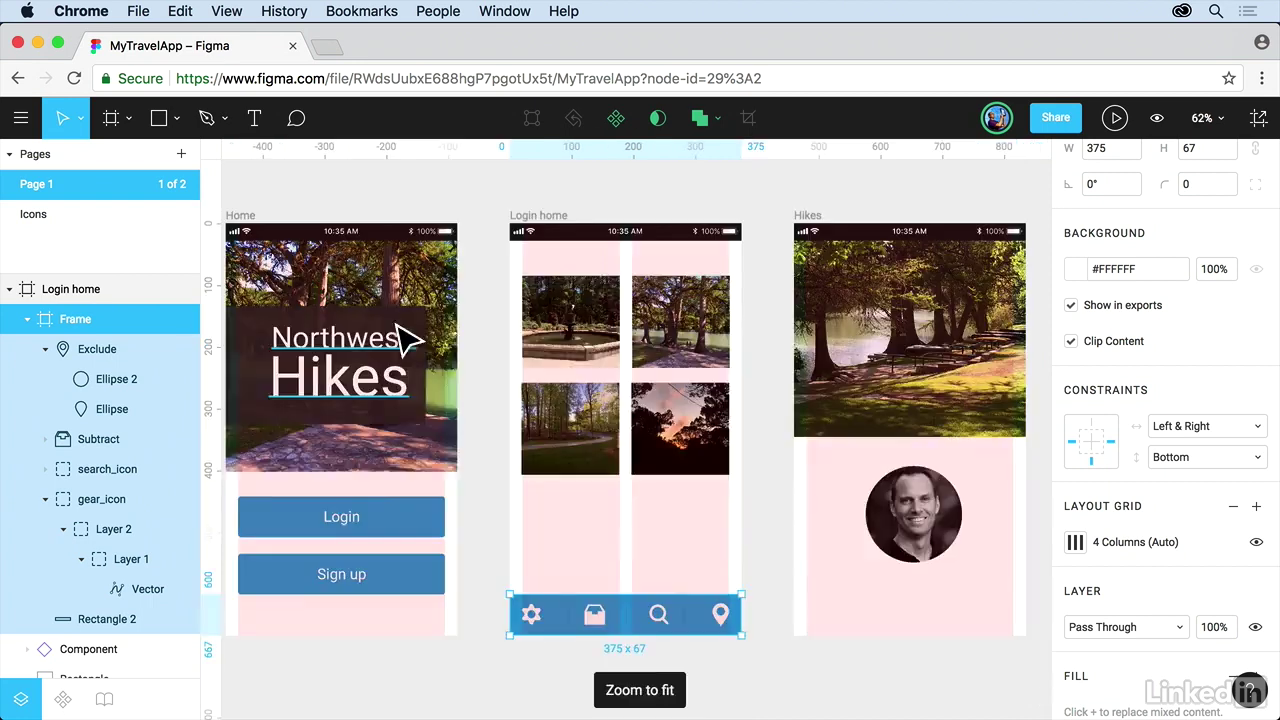
{"action": "left_click", "coordinate": [536, 217]}
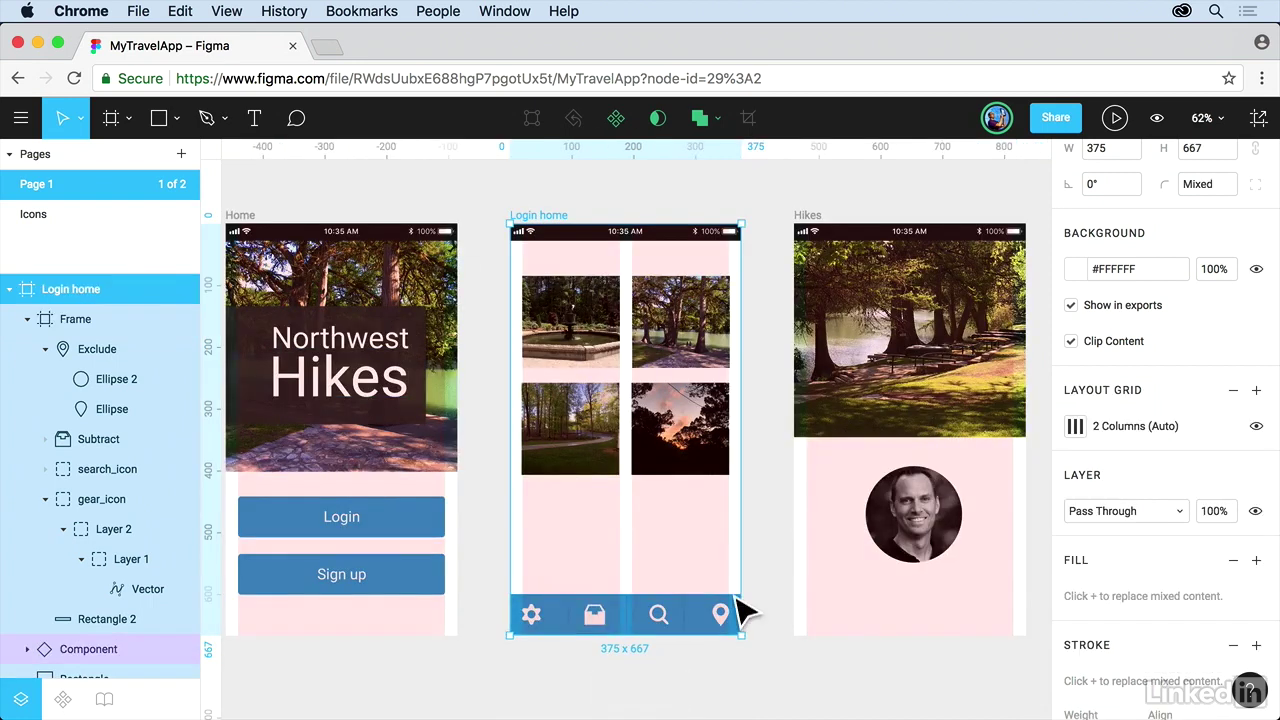
{"action": "left_click_drag", "start_coordinate": [748, 645], "coordinate": [923, 697]}
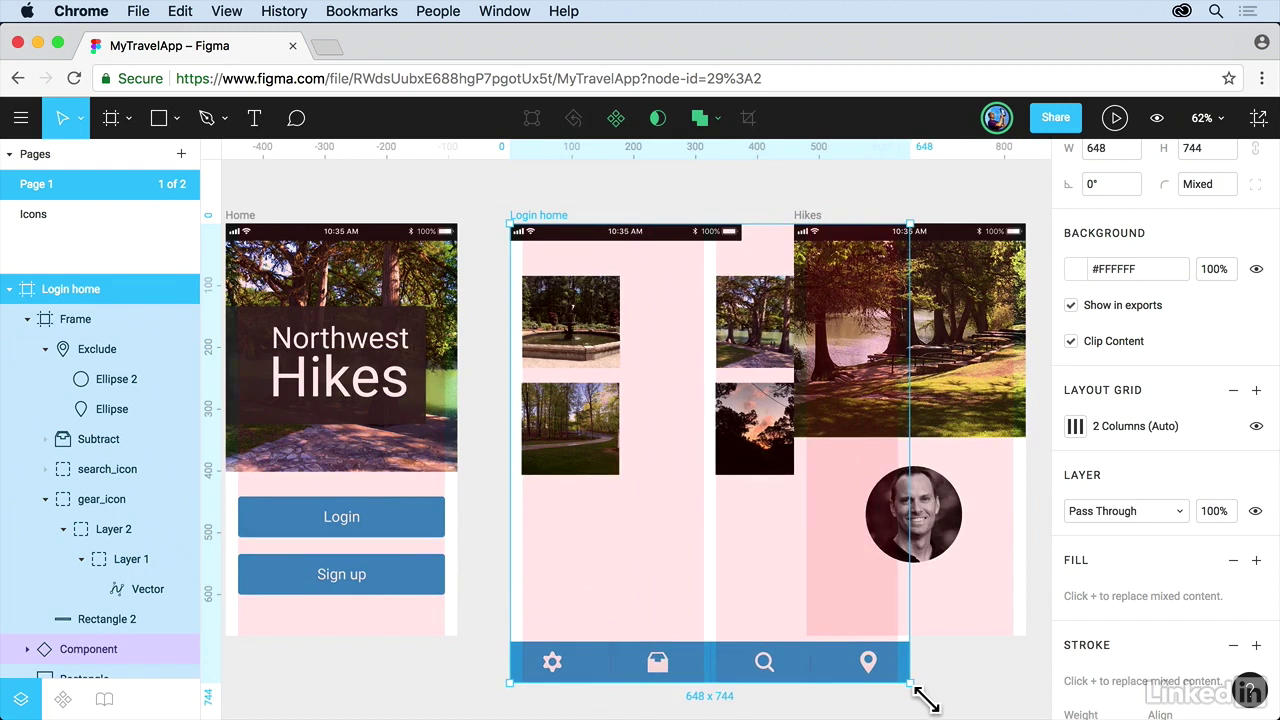
{"action": "key", "text": "super+z"}
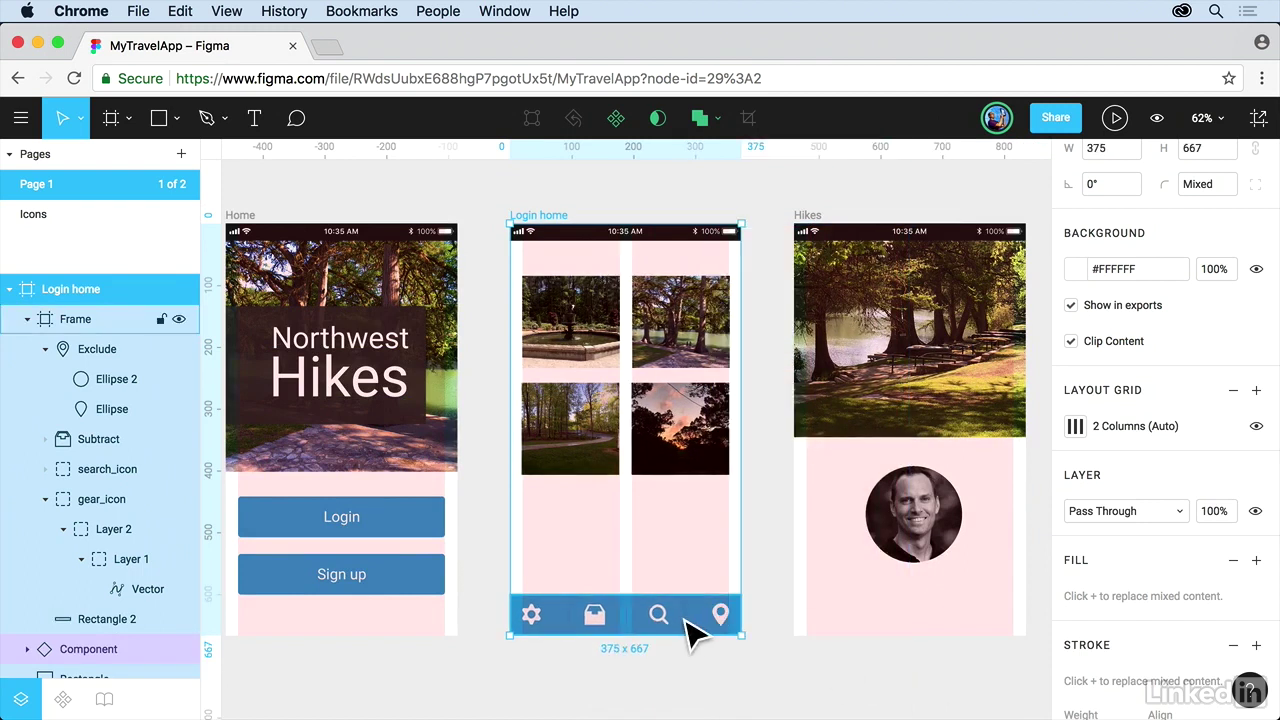
{"action": "left_click", "coordinate": [668, 632]}
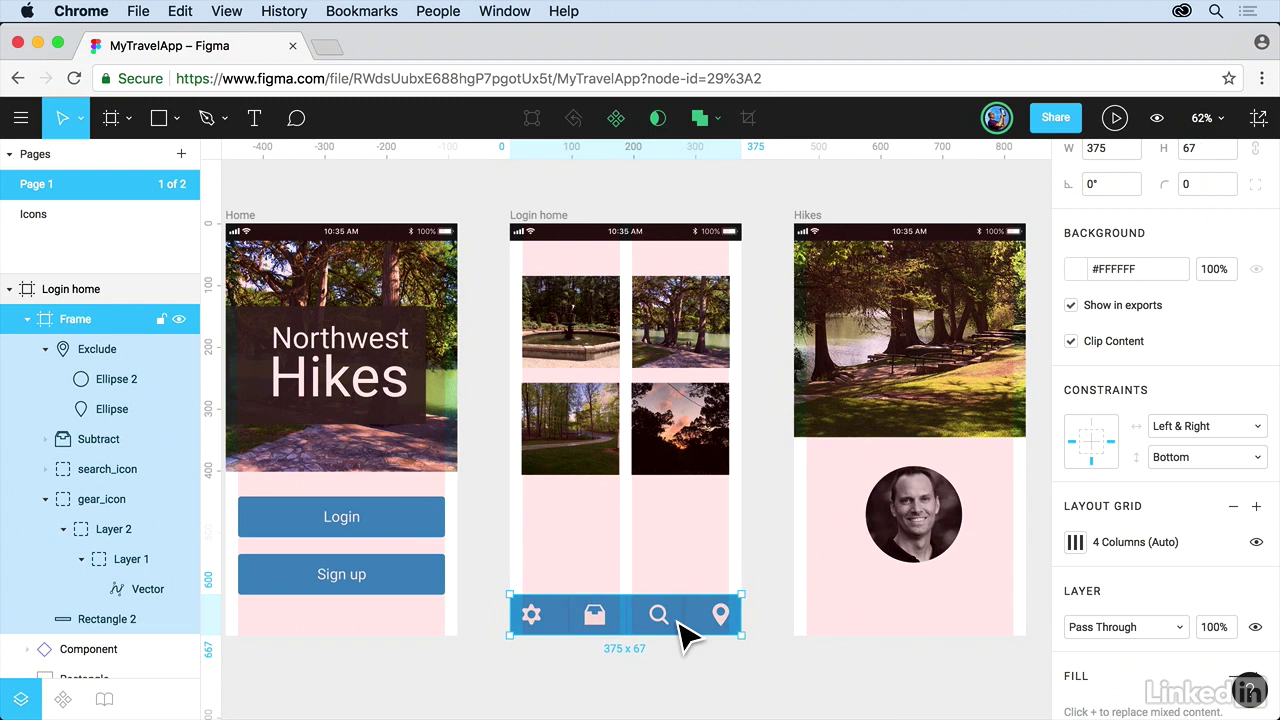
- Make the nav bar a component and paste instances into the Hikes and Home screens
{"action": "left_click", "coordinate": [616, 120]}
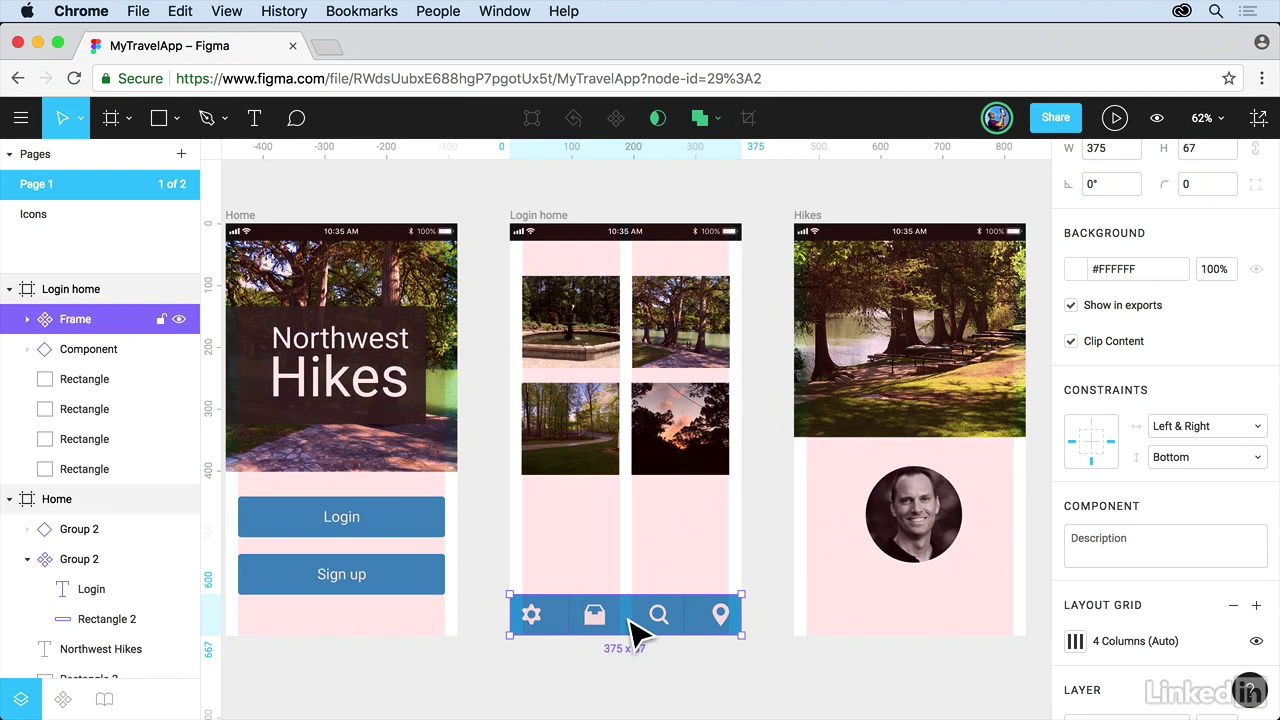
{"action": "left_click", "coordinate": [811, 224]}
{"action": "key", "text": "super+v"}
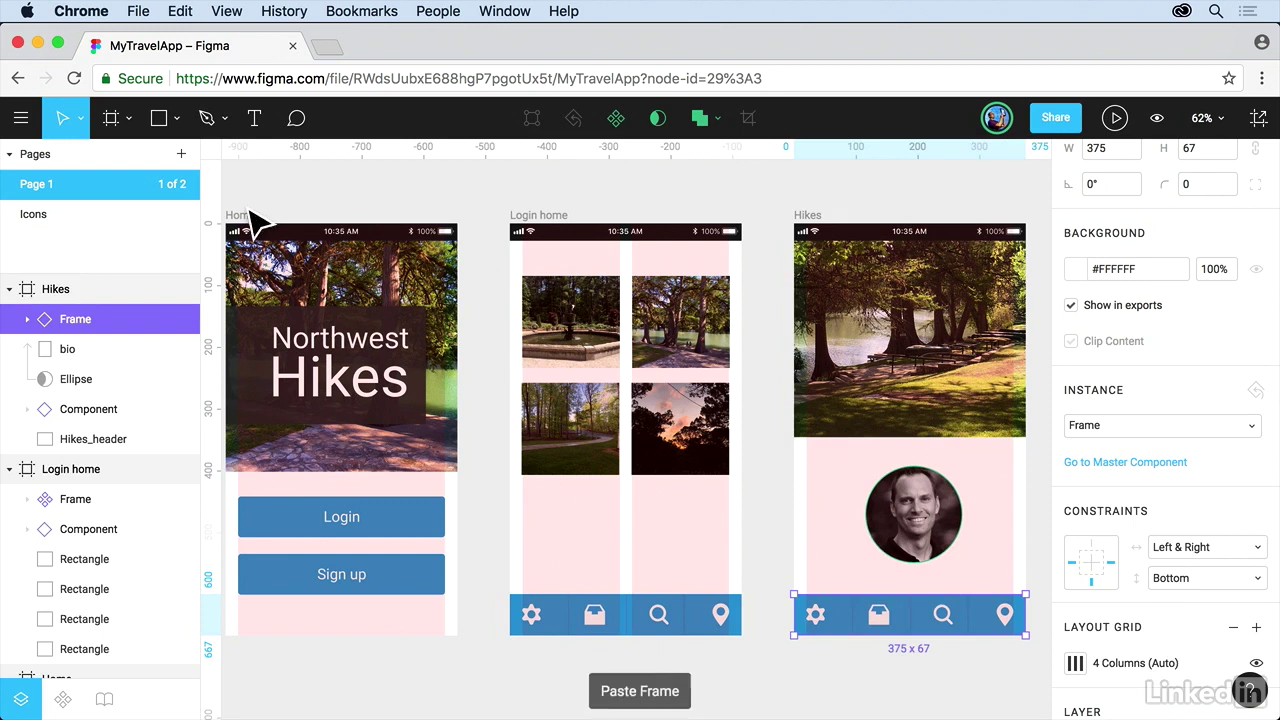
{"action": "left_click", "coordinate": [250, 213]}
{"action": "key", "text": "super+v"}
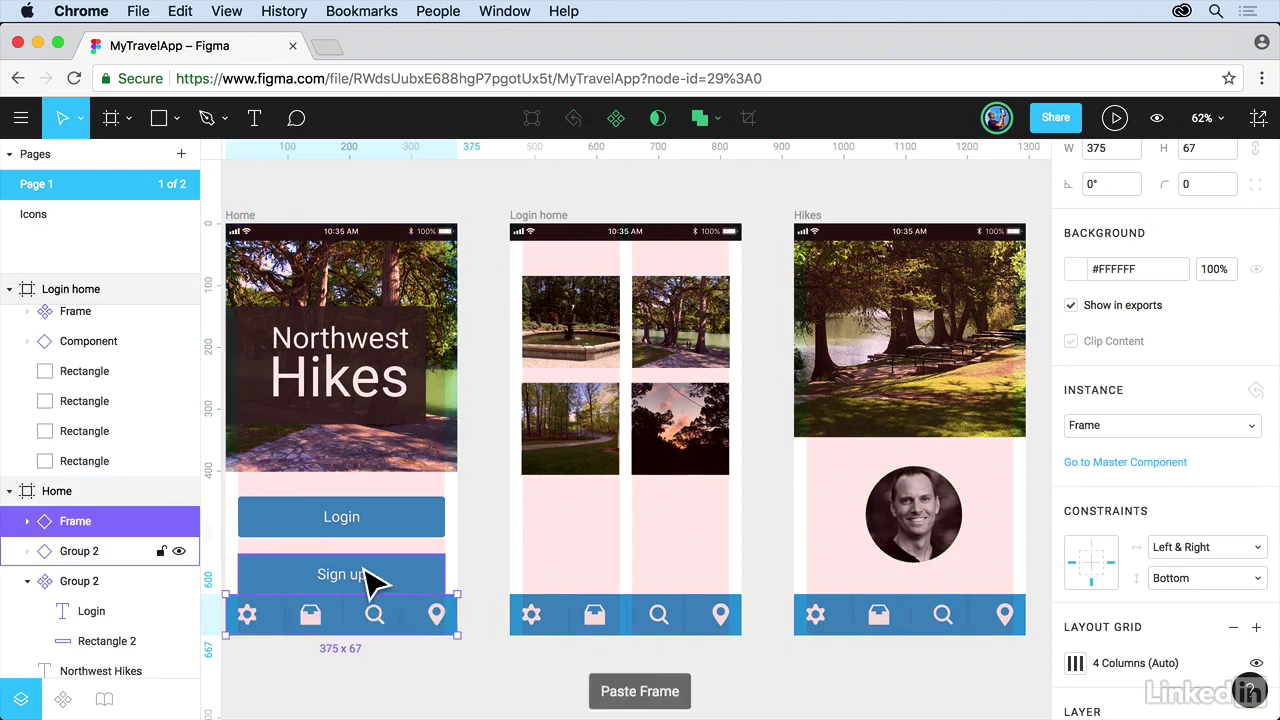
- Shift the Home_bg photo and the Login and Sign up buttons upward above the nav bar
{"action": "left_click", "coordinate": [378, 455]}
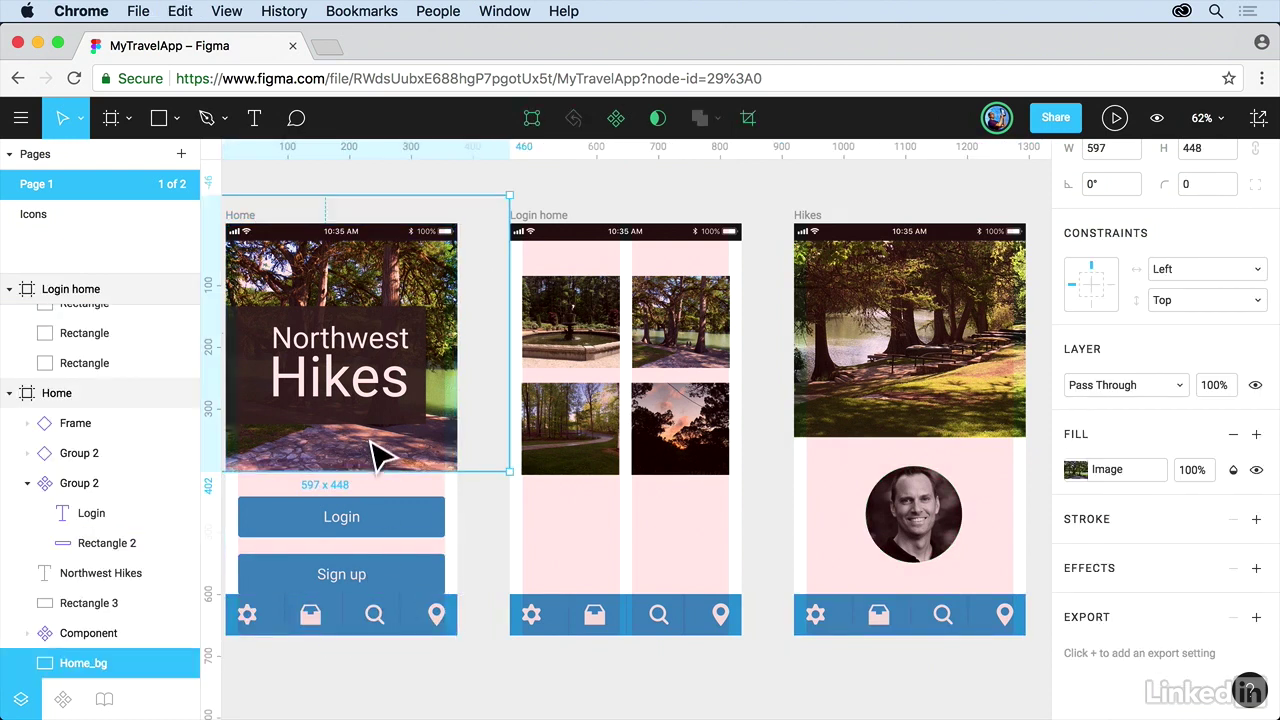
{"action": "key", "text": "shift+Up"}
{"action": "key", "text": "shift+Up"}
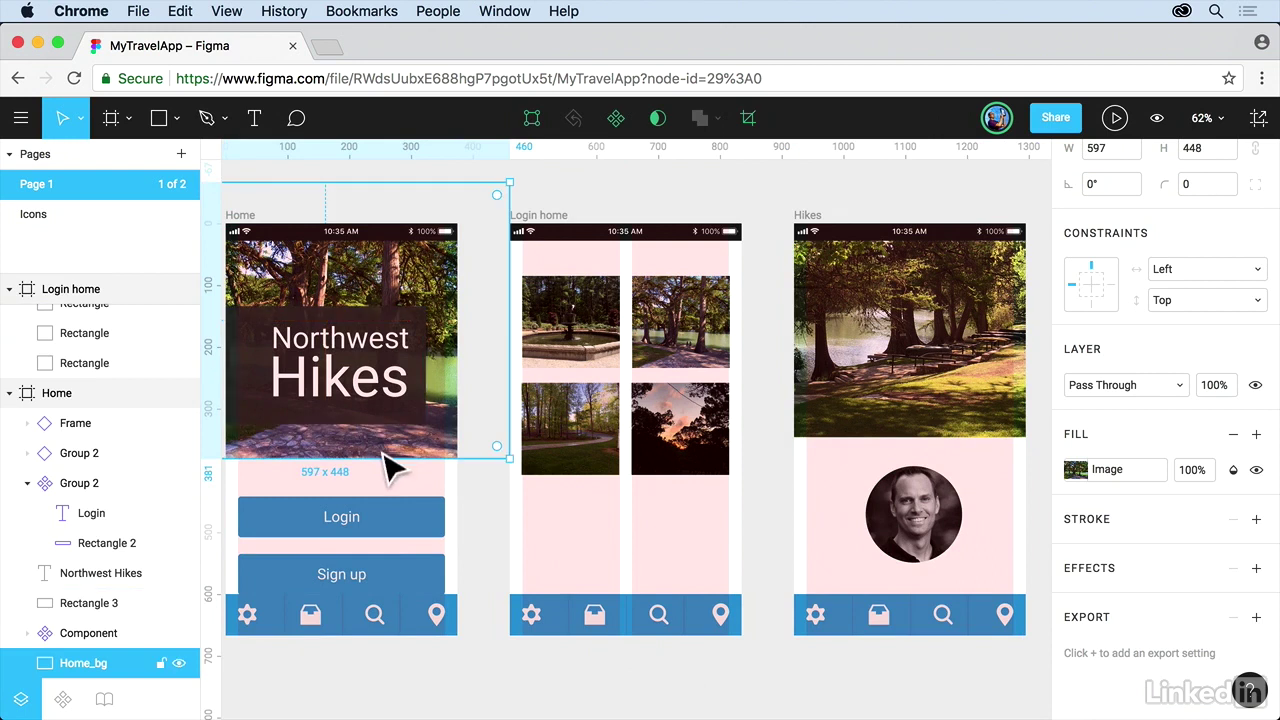
{"action": "left_click", "coordinate": [400, 534]}
{"action": "left_click", "coordinate": [397, 576], "text": "shift"}
{"action": "left_click_drag", "start_coordinate": [397, 576], "coordinate": [393, 548]}
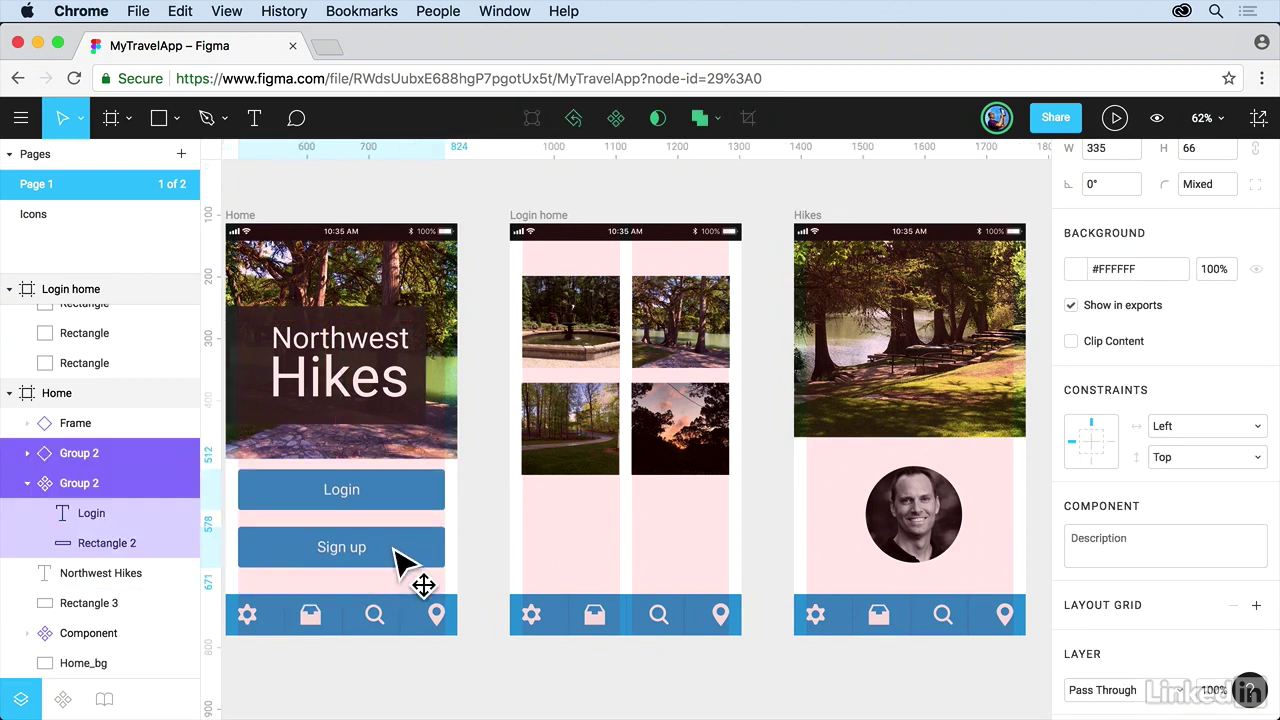
{"action": "left_click", "coordinate": [414, 455]}
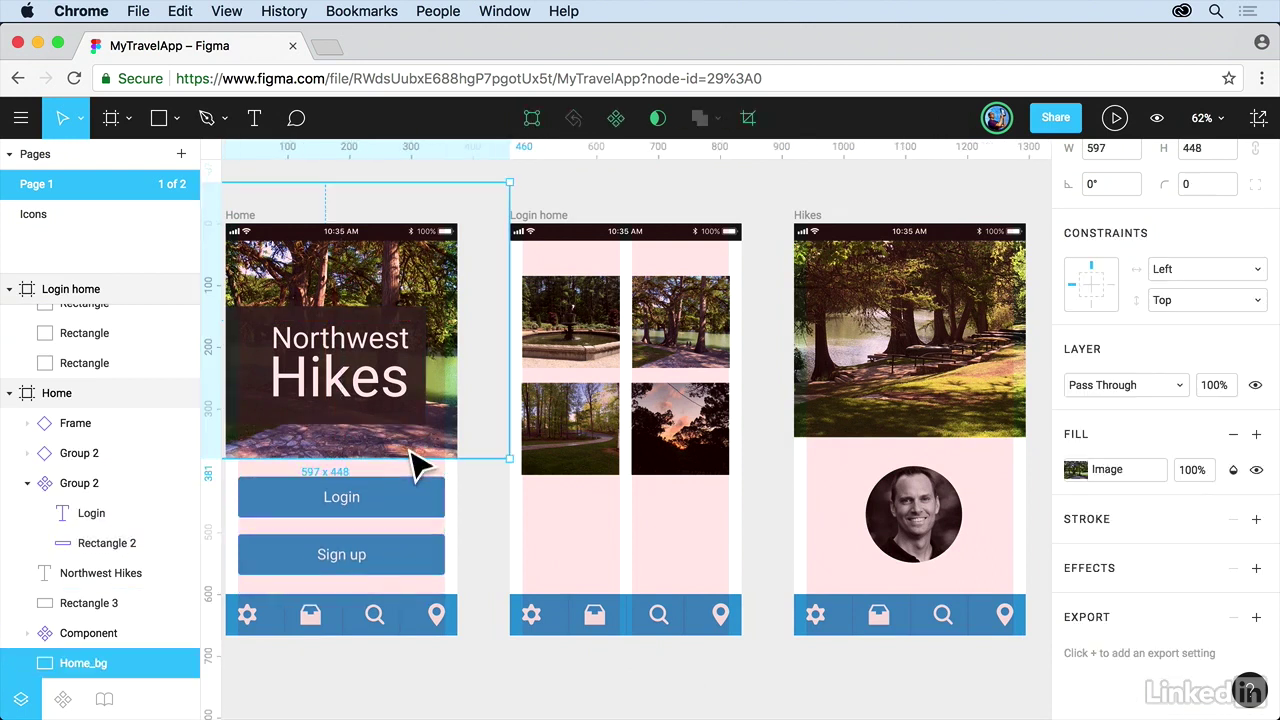
{"action": "key", "text": "shift+Up"}
{"action": "key", "text": "shift+Up"}
{"action": "key", "text": "Escape"}
{"action": "left_click", "coordinate": [420, 500]}
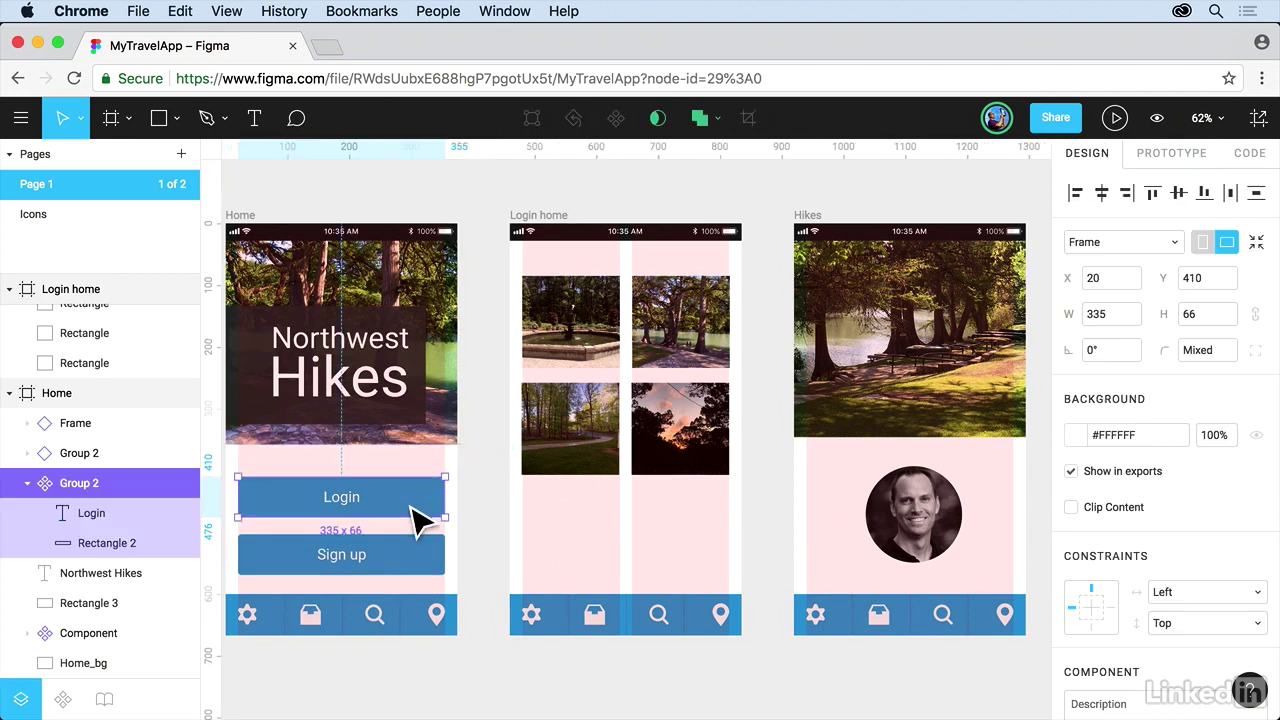
{"action": "left_click", "coordinate": [420, 562], "text": "shift"}
{"action": "left_click_drag", "start_coordinate": [423, 557], "coordinate": [428, 541]}
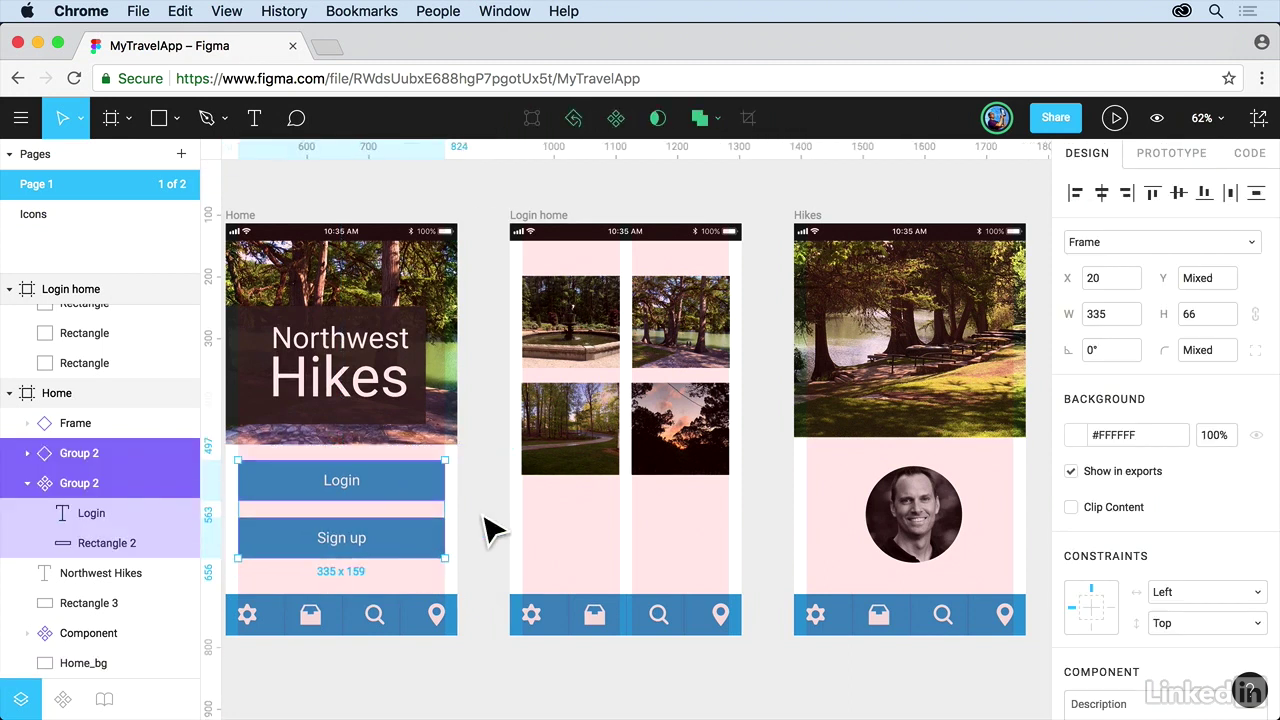
{"action": "key", "text": "Escape"}
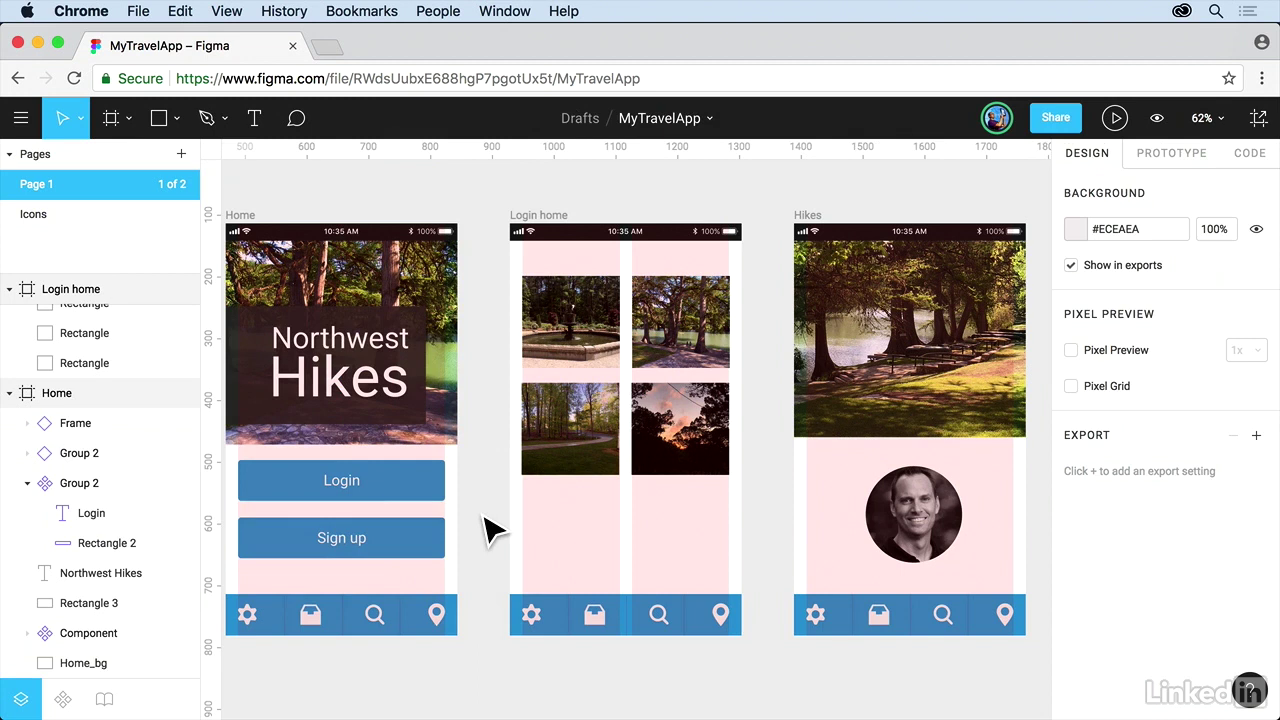